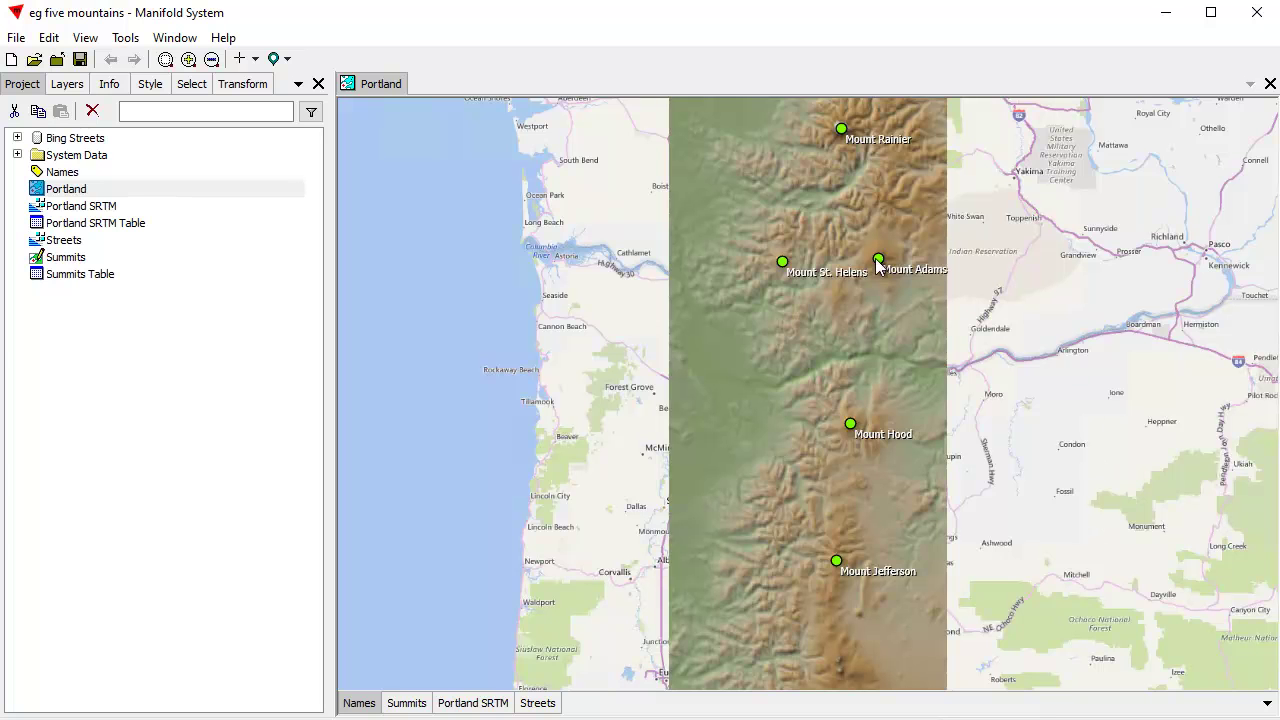
Toggle the Portland SRTM layer off and on to compare the terrain with the street map beneath it
left_click(471, 703, "shift")
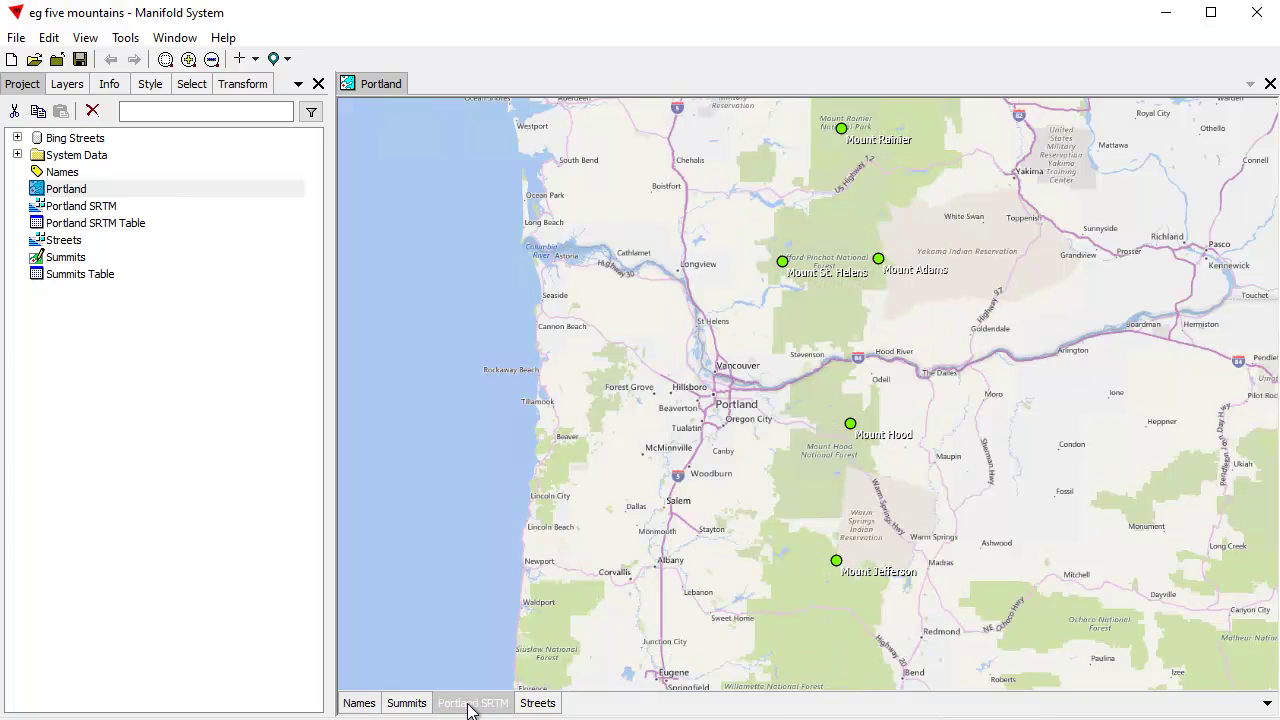
left_click(471, 705, "shift")
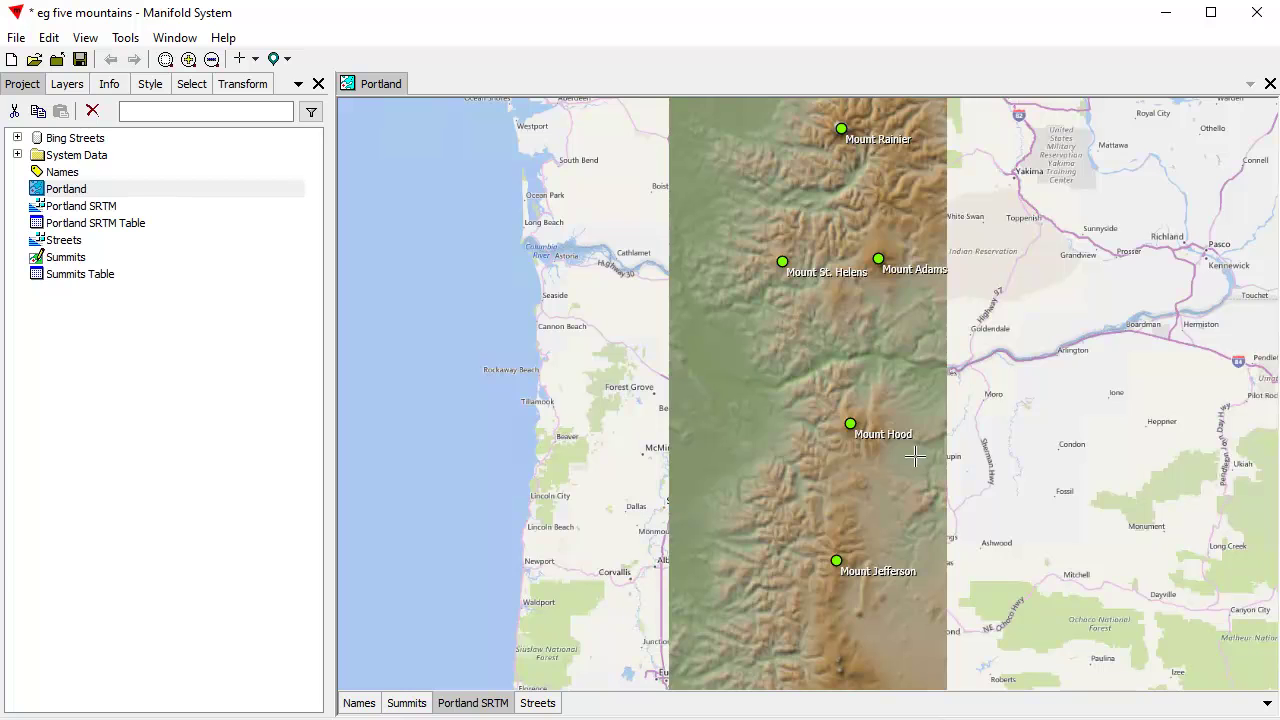
left_click(495, 703, "shift")
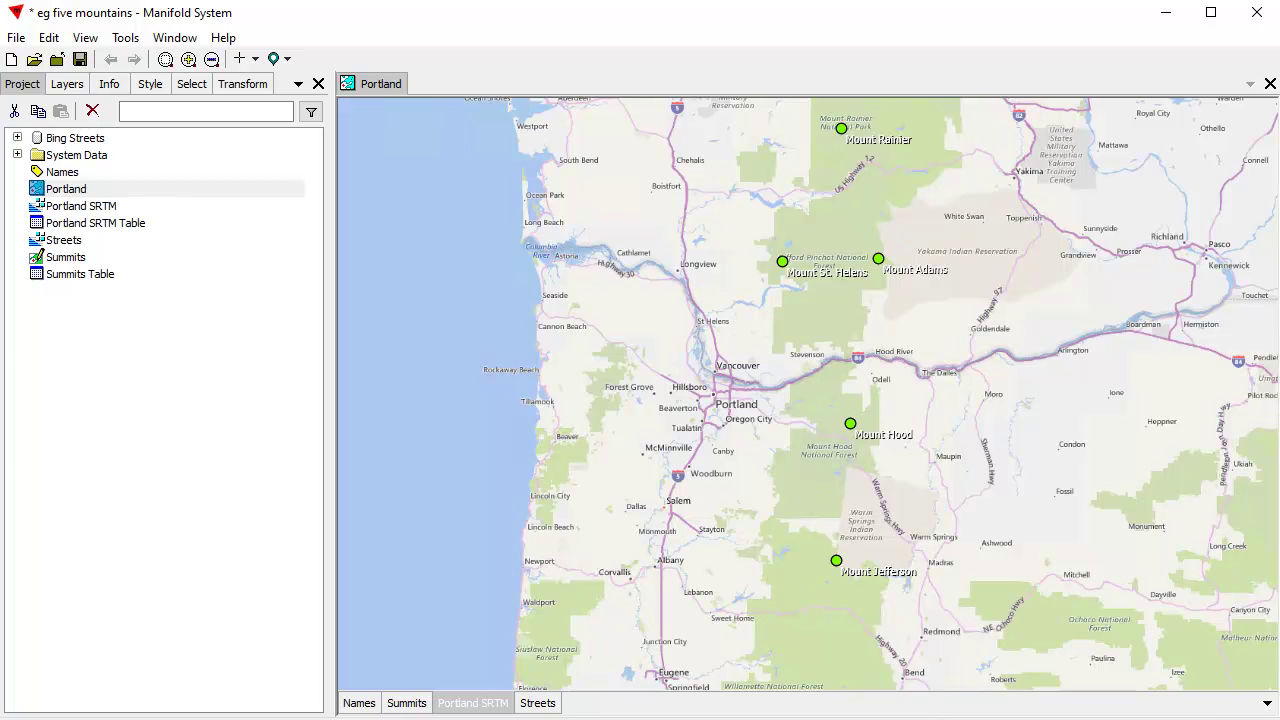
left_click(477, 703, "shift")
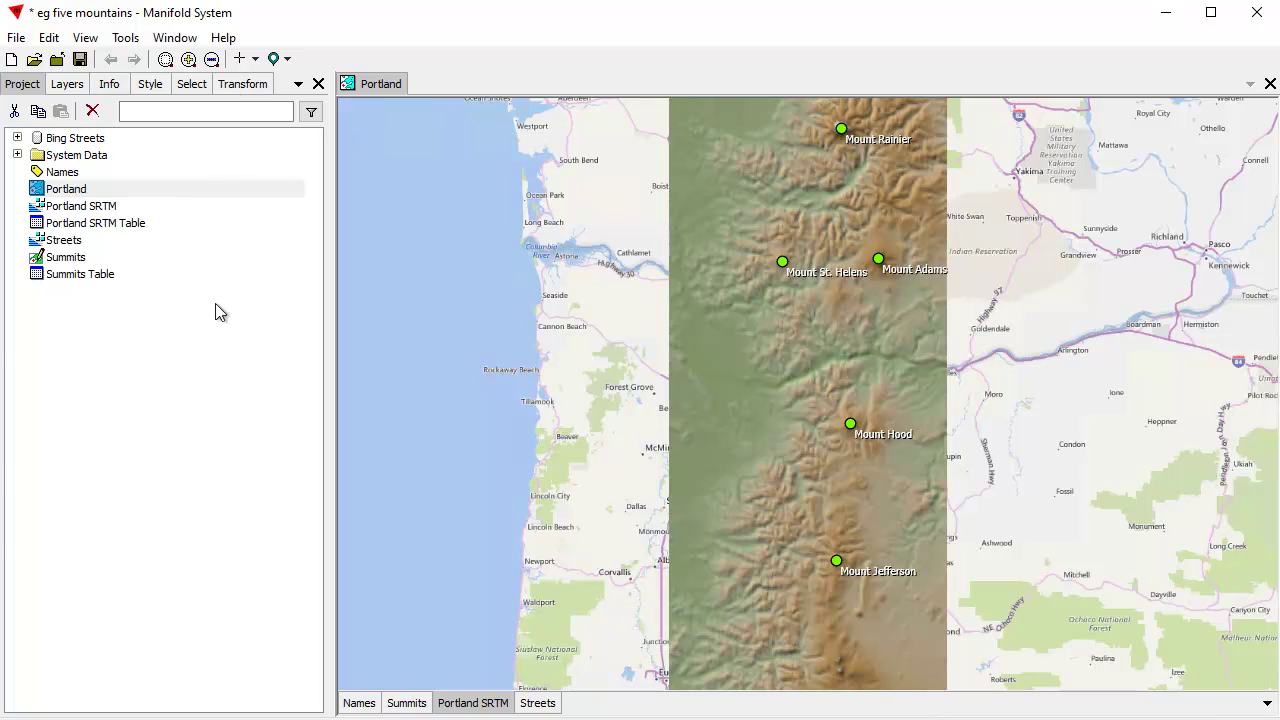
Choose the Contour transform for the Tile field of the Portland SRTM image
left_click(243, 86)
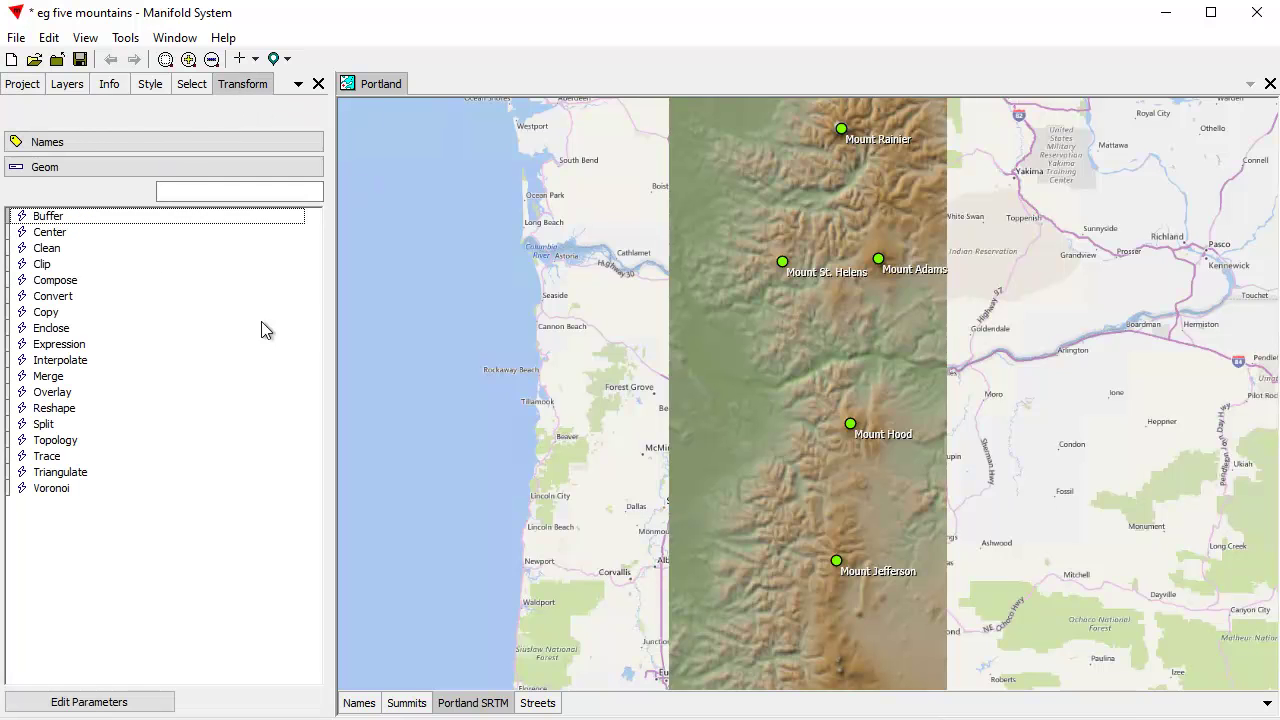
left_click(85, 153)
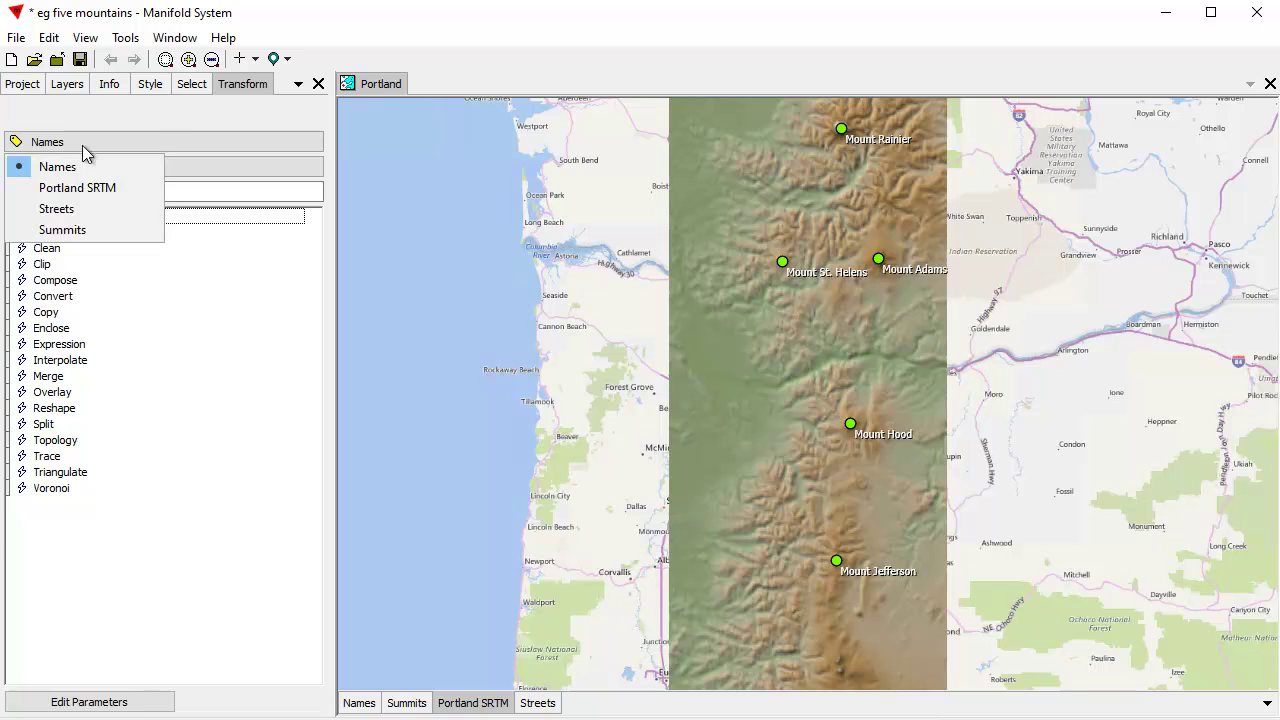
left_click(76, 189)
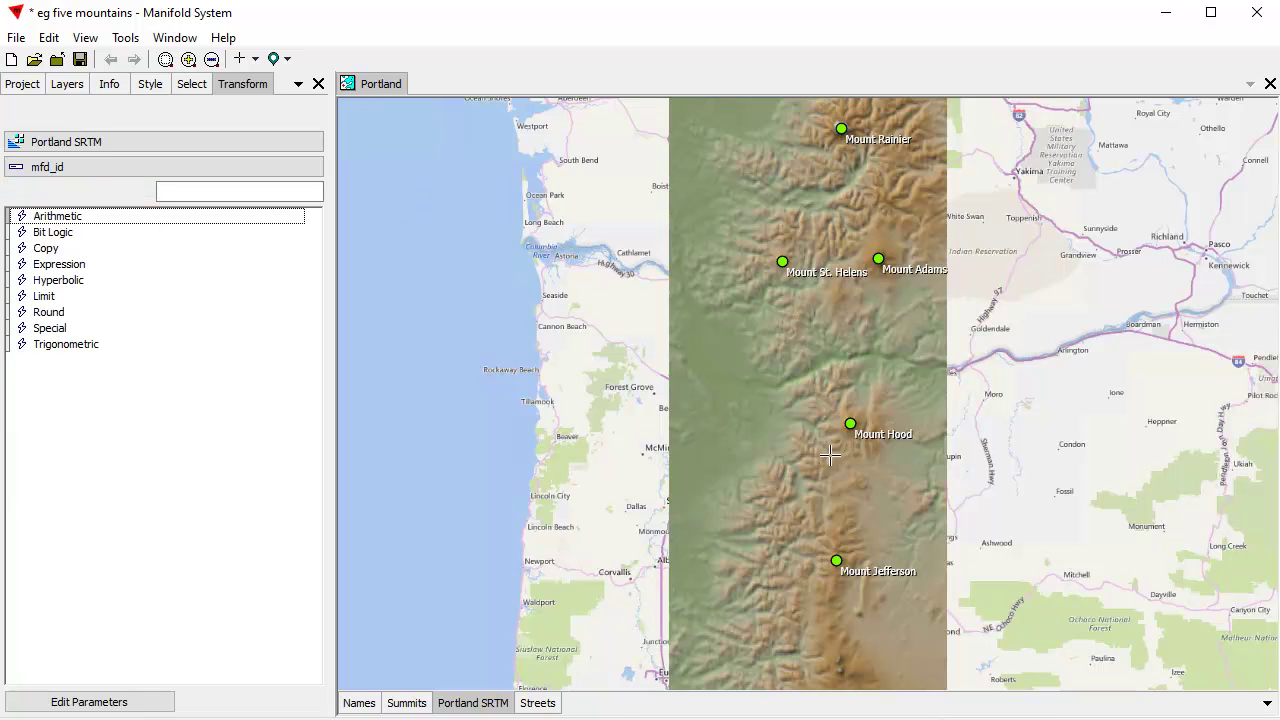
left_click(91, 170)
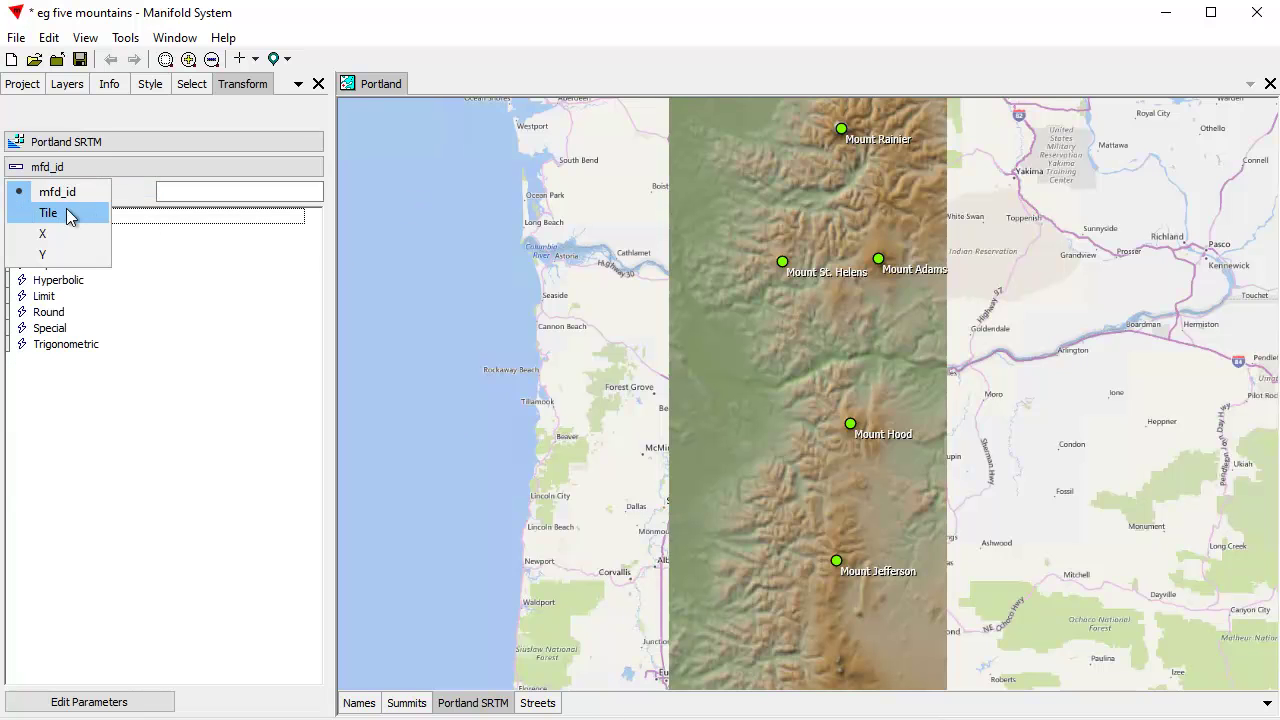
left_click(70, 212)
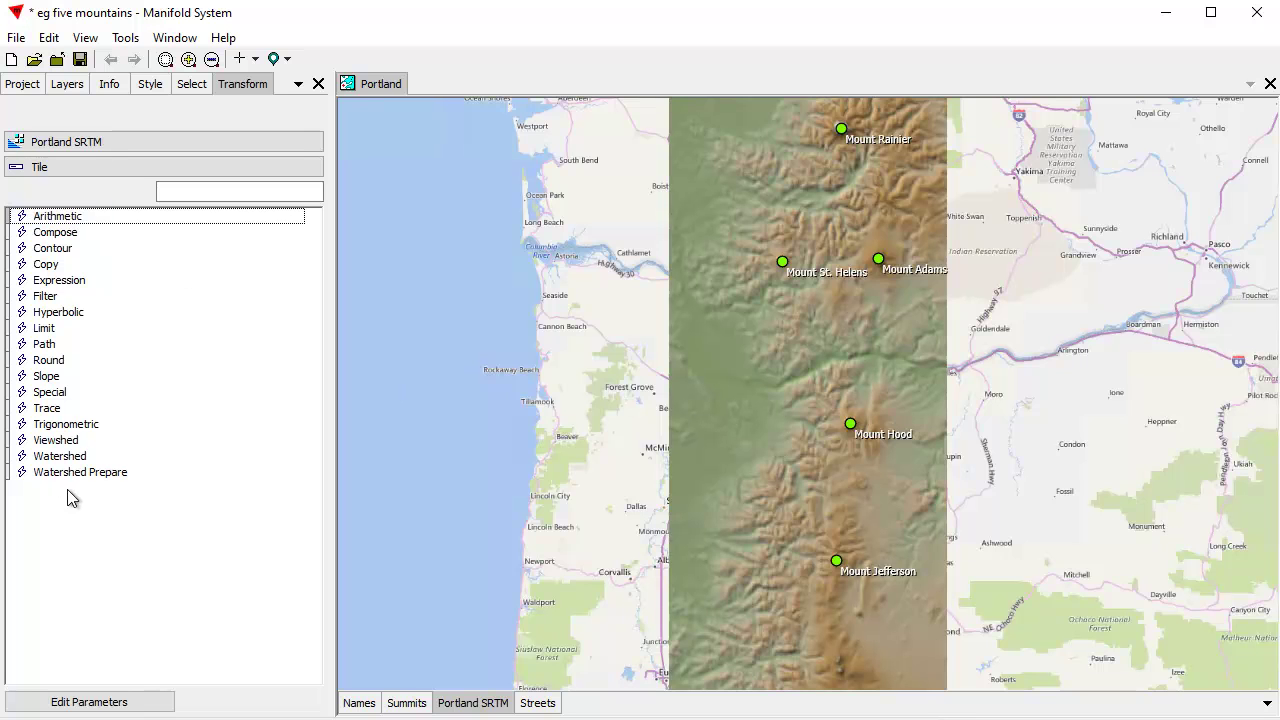
double_click(70, 250)
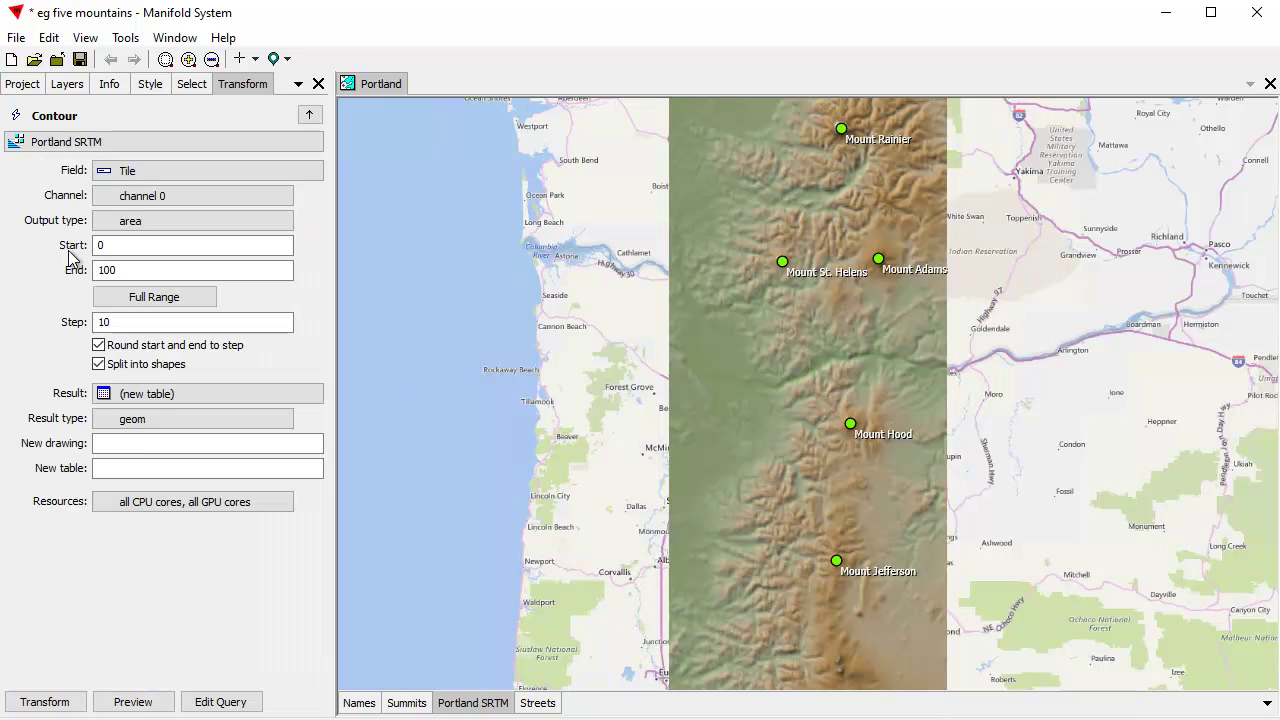
Set the contours to the full height range with a step of 200 and preview the area output
left_click(166, 298)
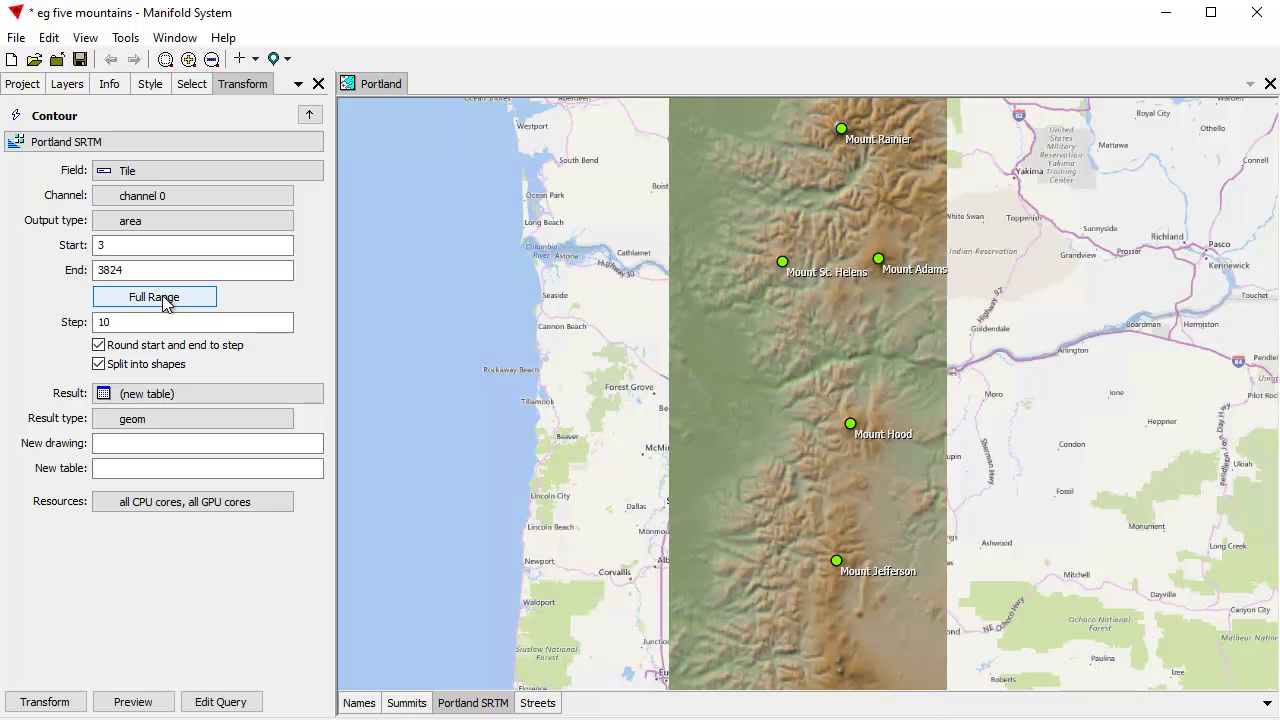
left_click_drag(138, 325, 30, 322)
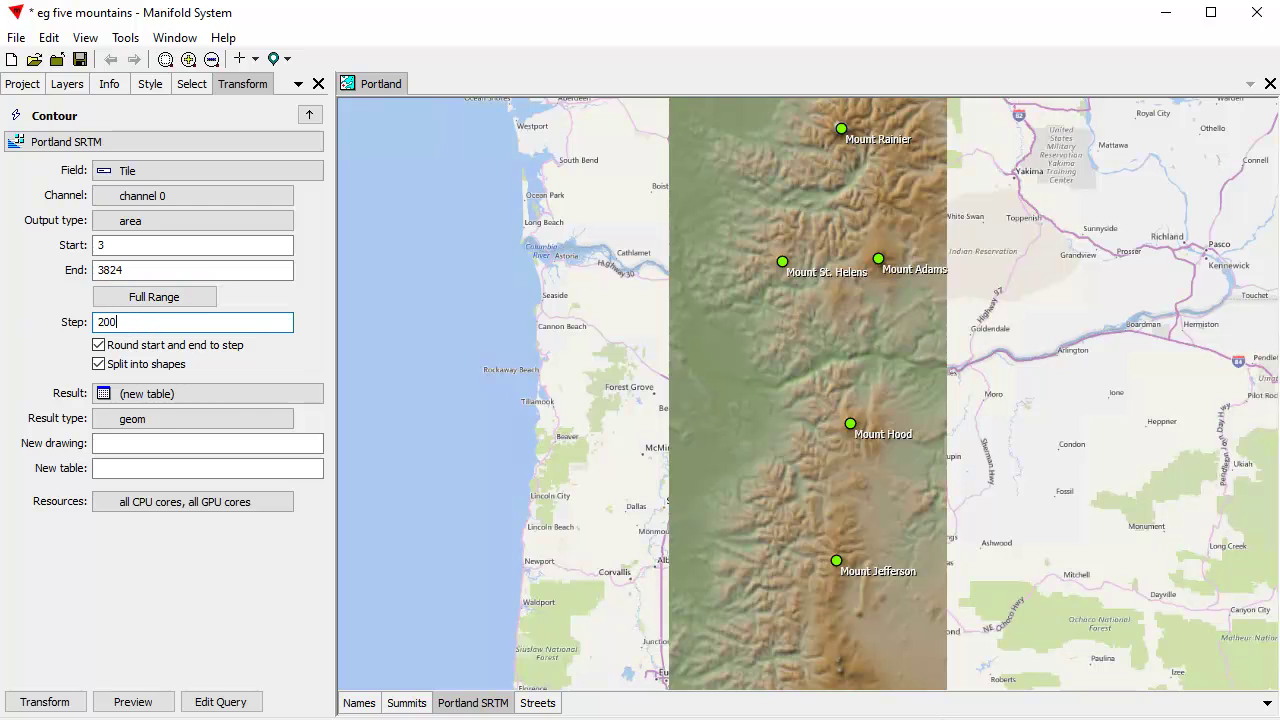
left_click(151, 703)
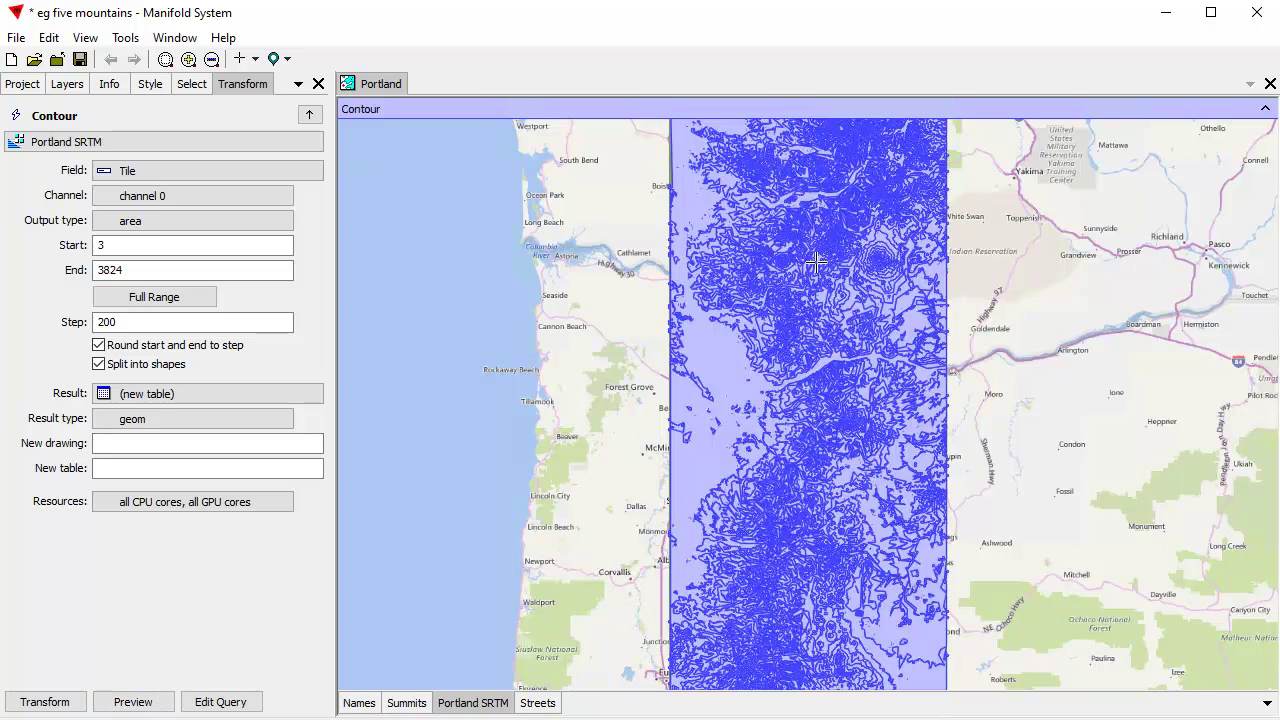
scroll(906, 325, "up", 1)
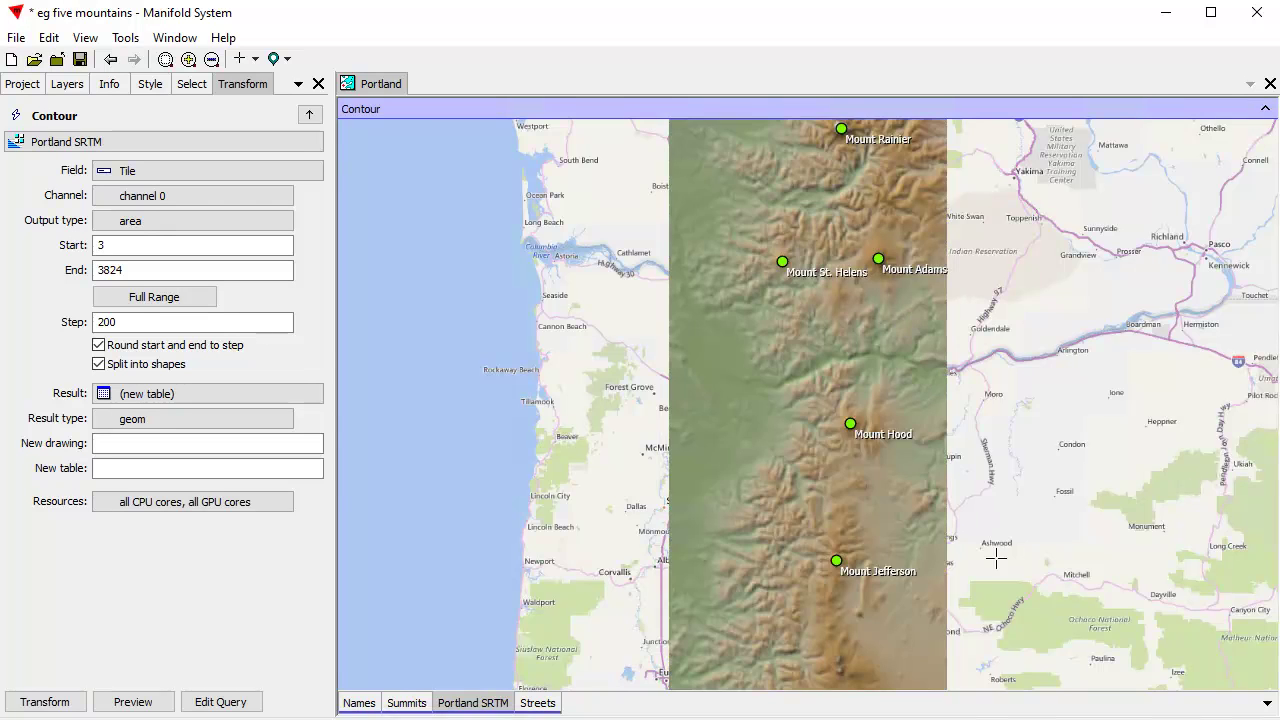
Change the contour output type to line and preview the result
left_click(95, 220)
left_click(120, 264)
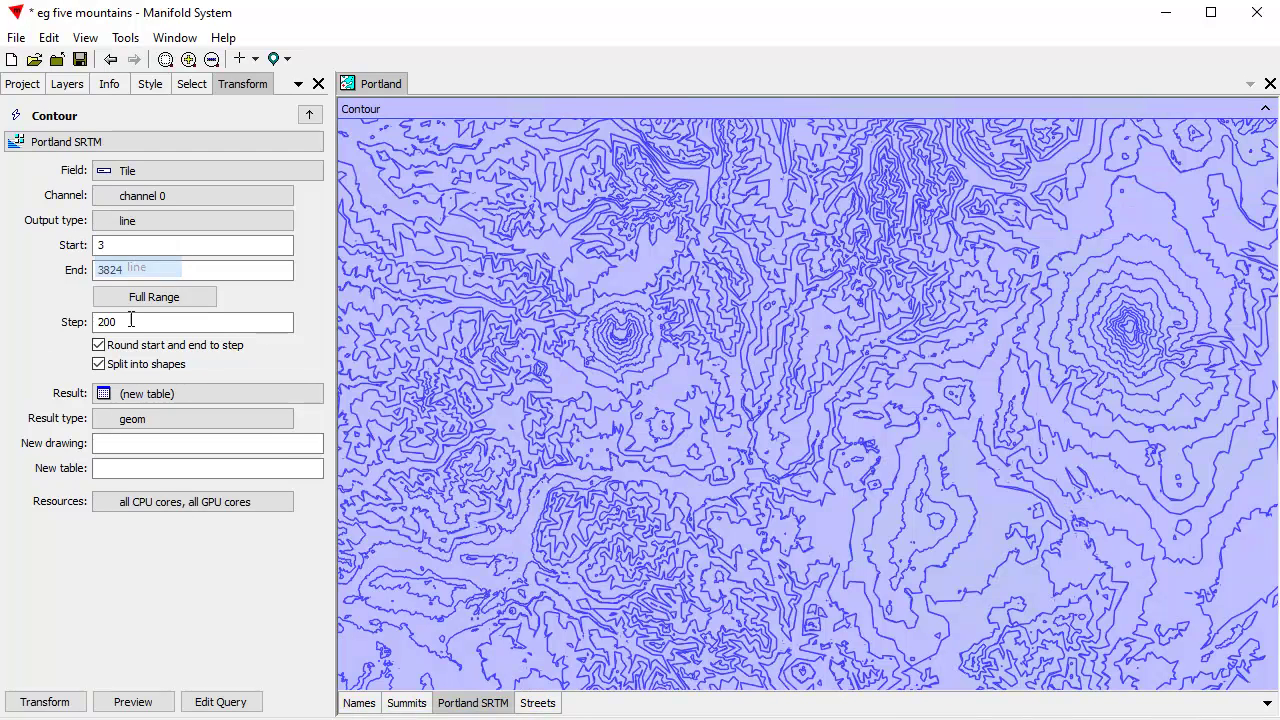
left_click(130, 703)
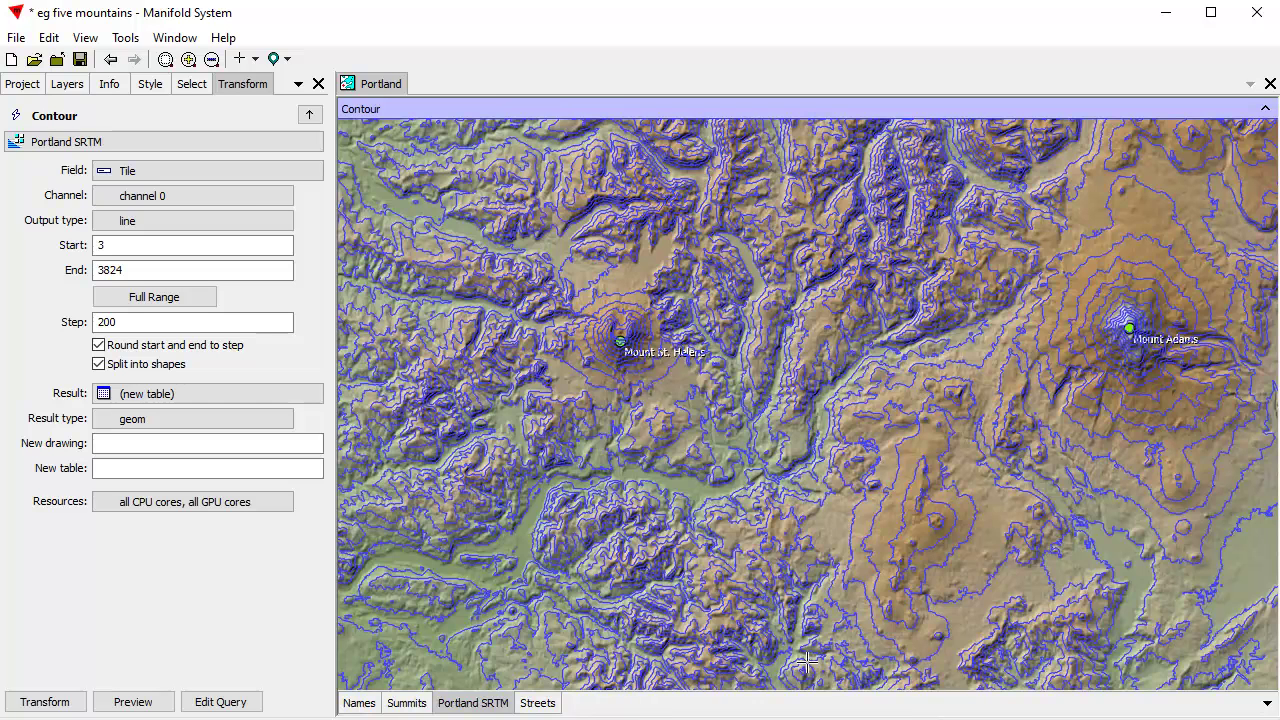
Hide the Portland SRTM layer to view the contour line preview over the streets around Mount St. Helens
scroll(728, 418, "down", 2)
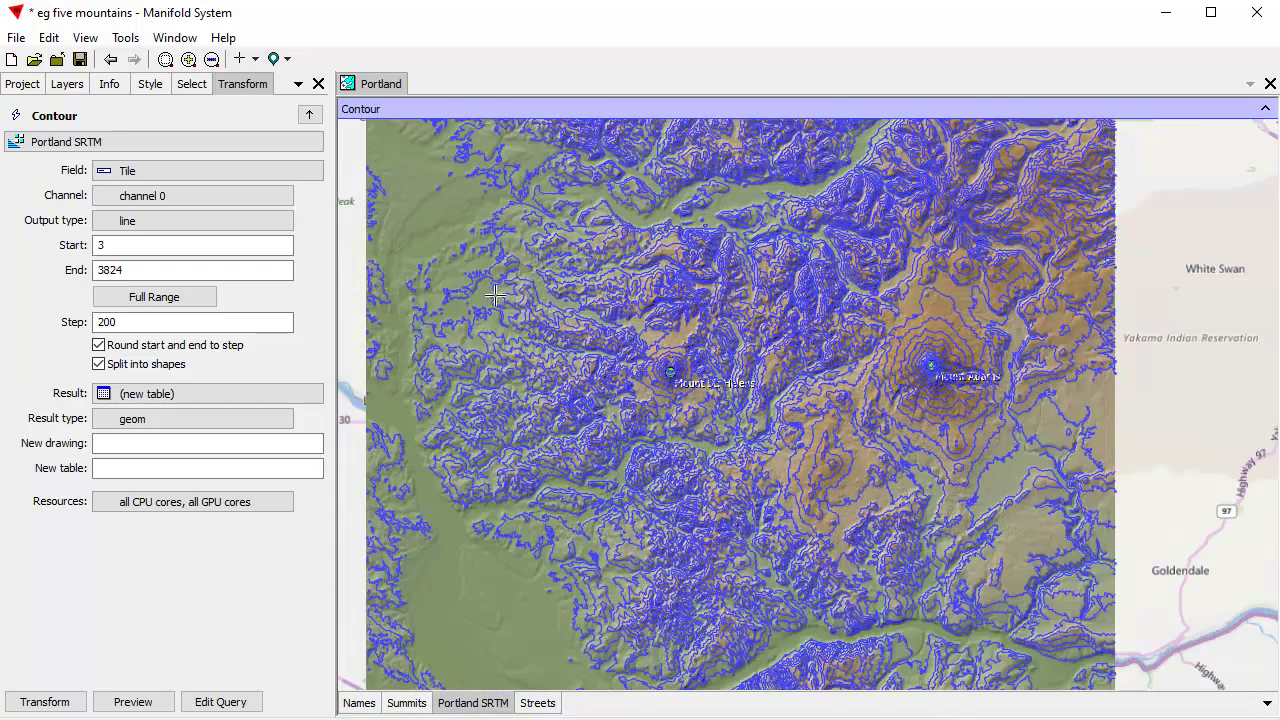
left_click(22, 86)
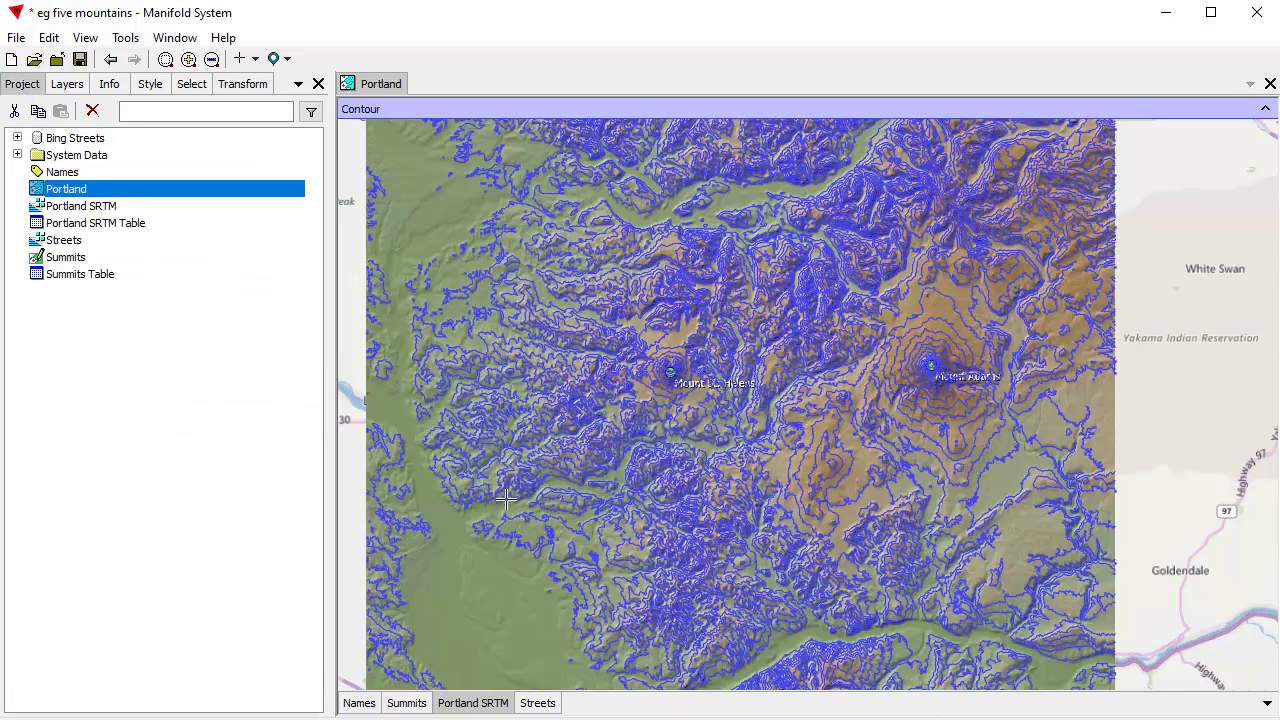
left_click_drag(473, 301, 775, 489)
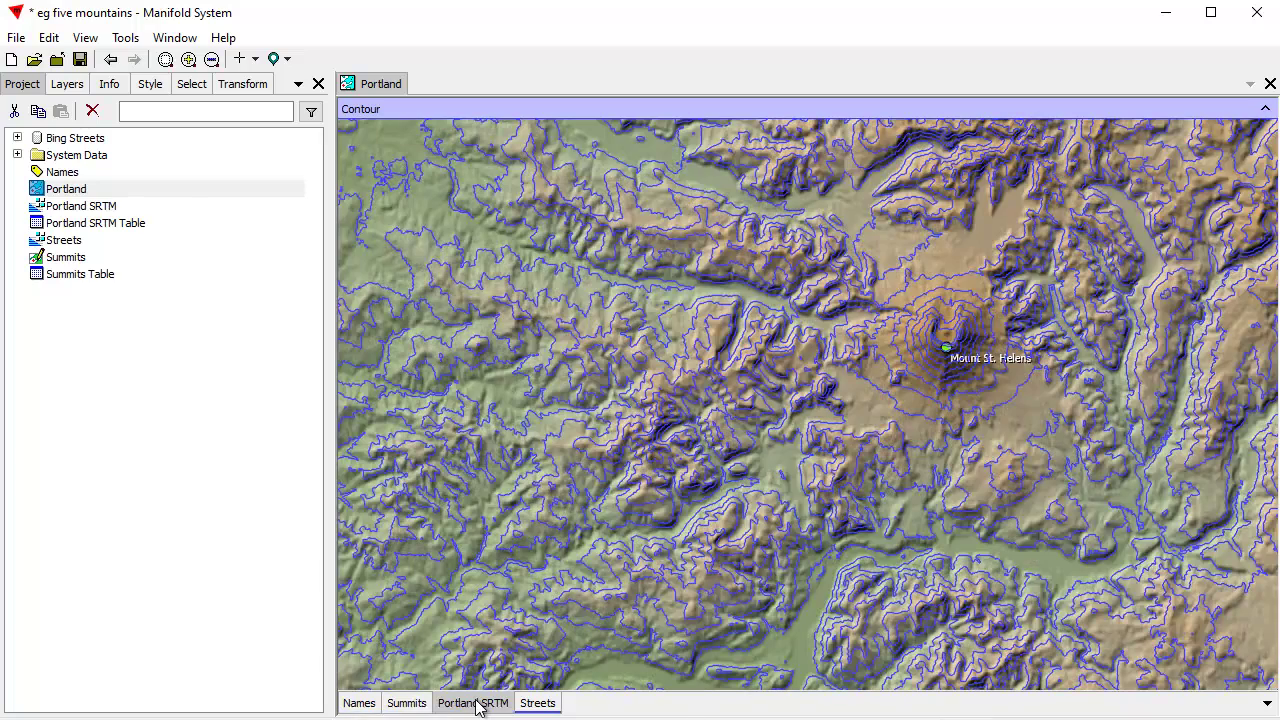
left_click(476, 703, "shift")
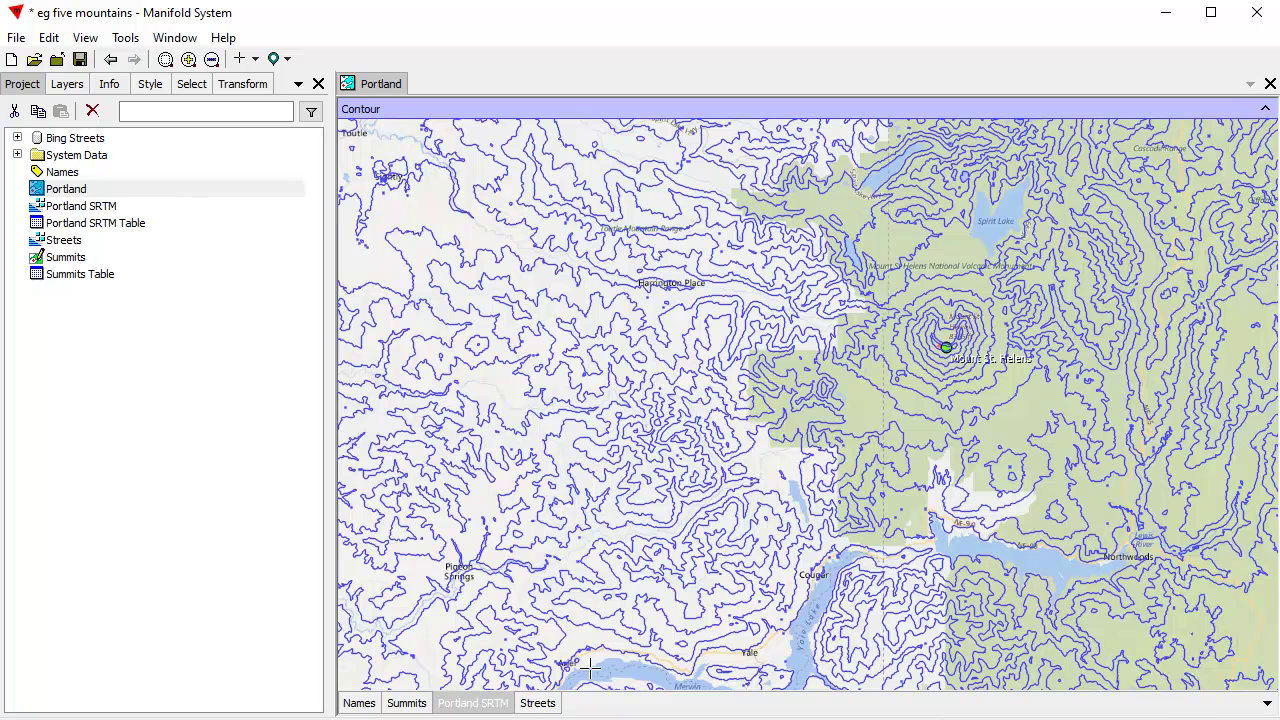
Create a new Bing Maps Satellite data source in the project
left_click(44, 341)
right_click(44, 341)
mouse_move(92, 393)
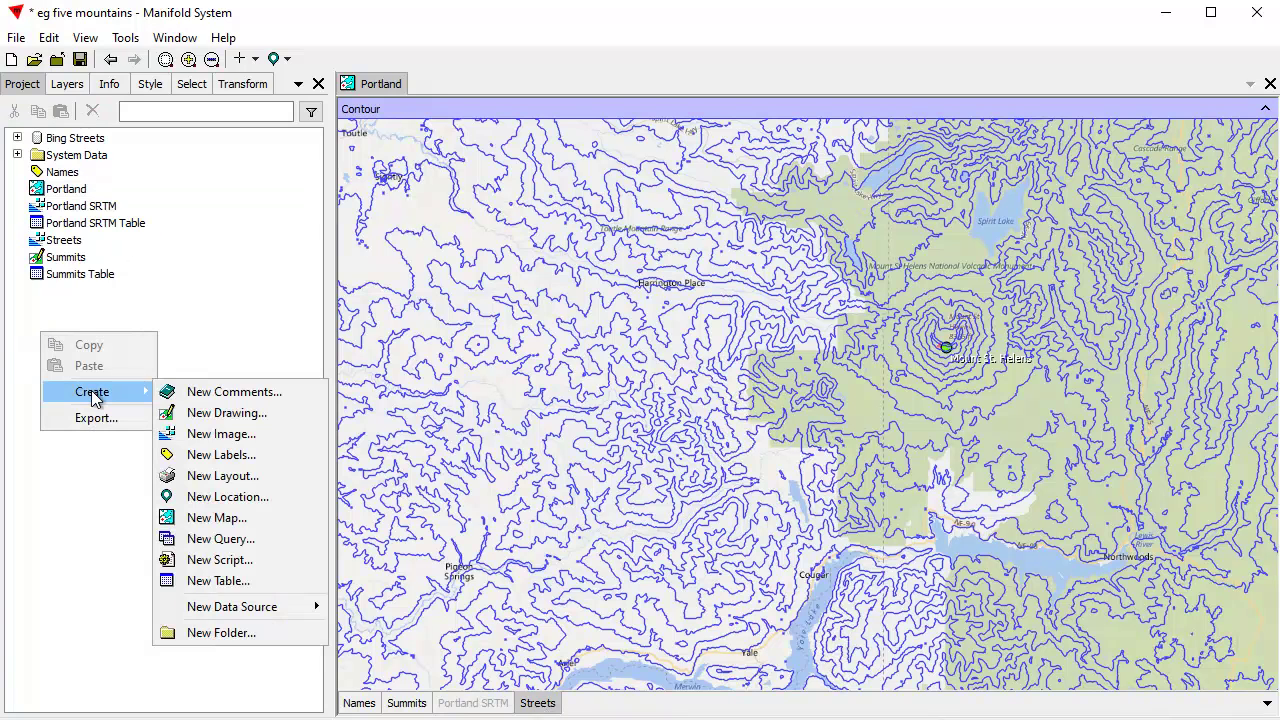
mouse_move(266, 610)
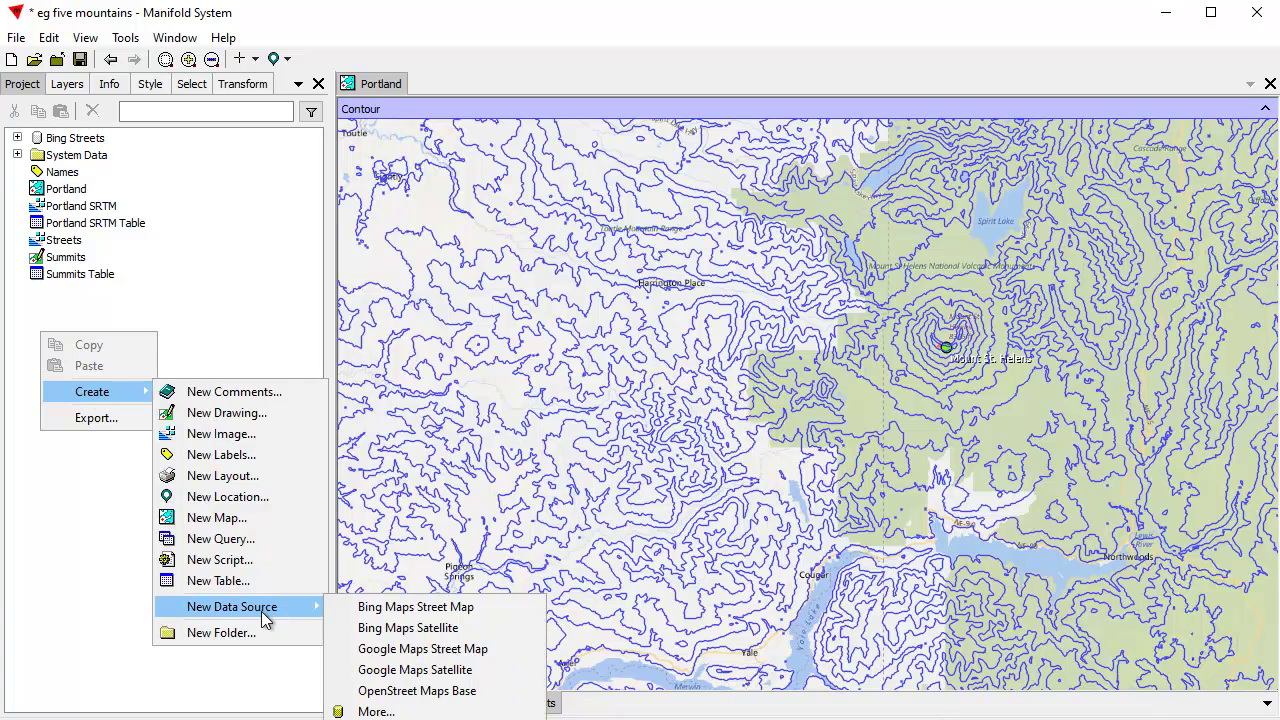
left_click(420, 628)
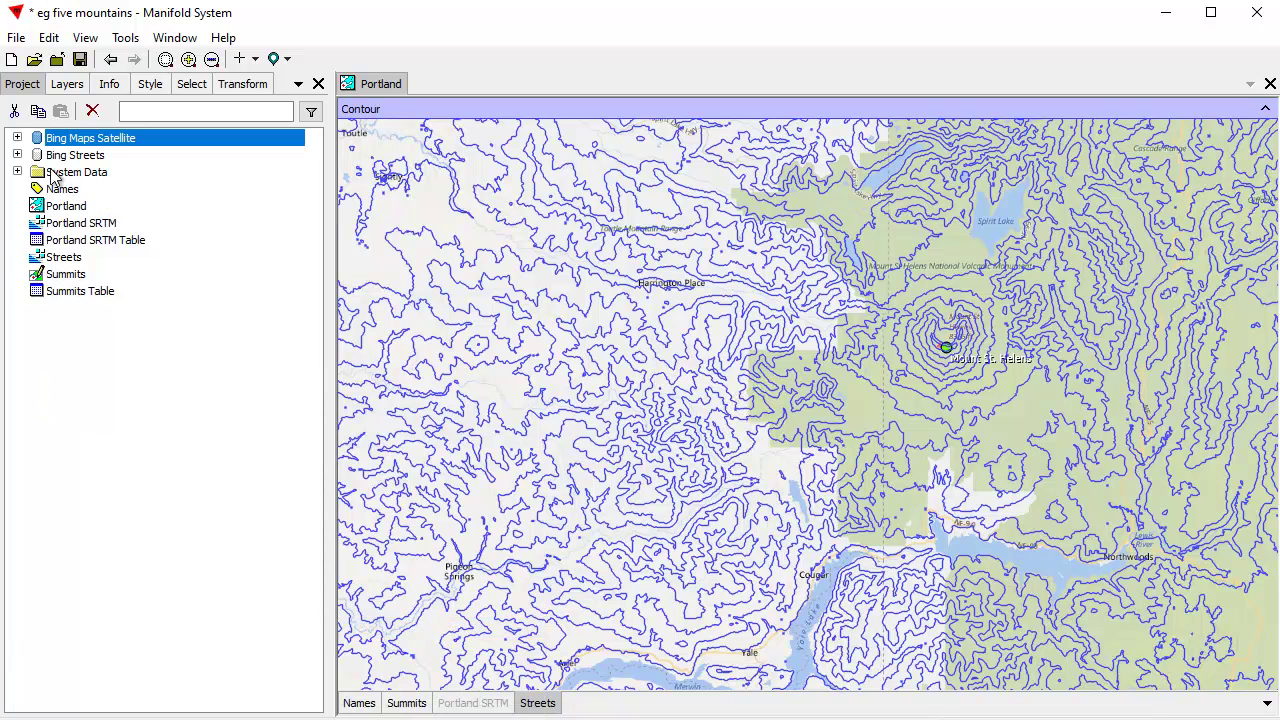
Add the Bing Maps Satellite Image from the new data source as a layer in the Portland map
left_click(18, 139)
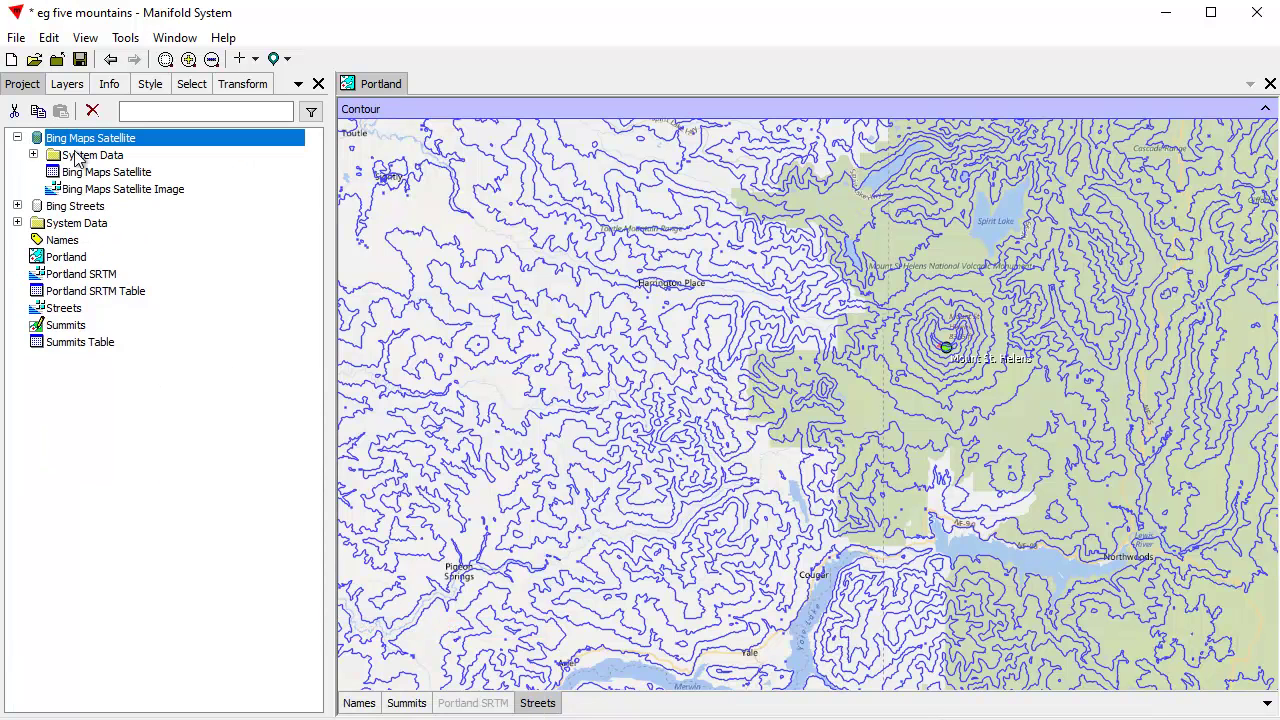
left_click(147, 192)
left_click_drag(186, 198, 735, 360)
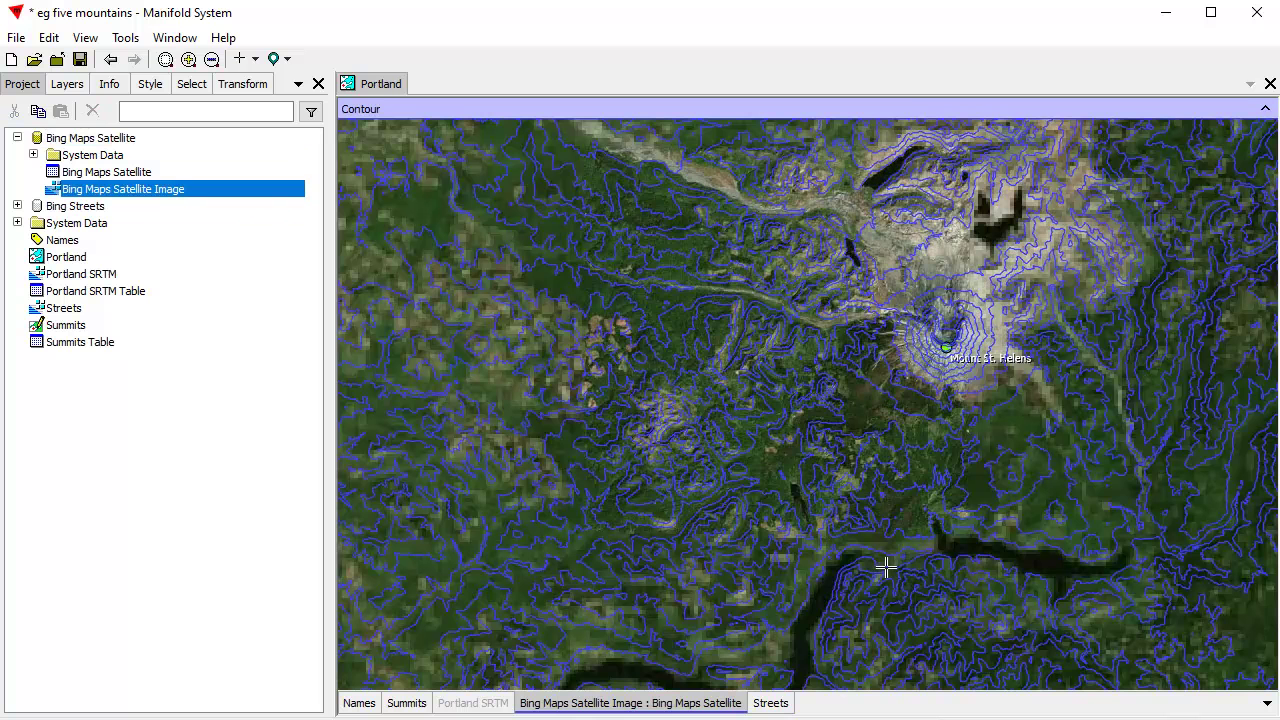
Limit the contour preview to the right part of the map and sweep its divider across Mount St. Helens
left_click_drag(818, 245, 1068, 408)
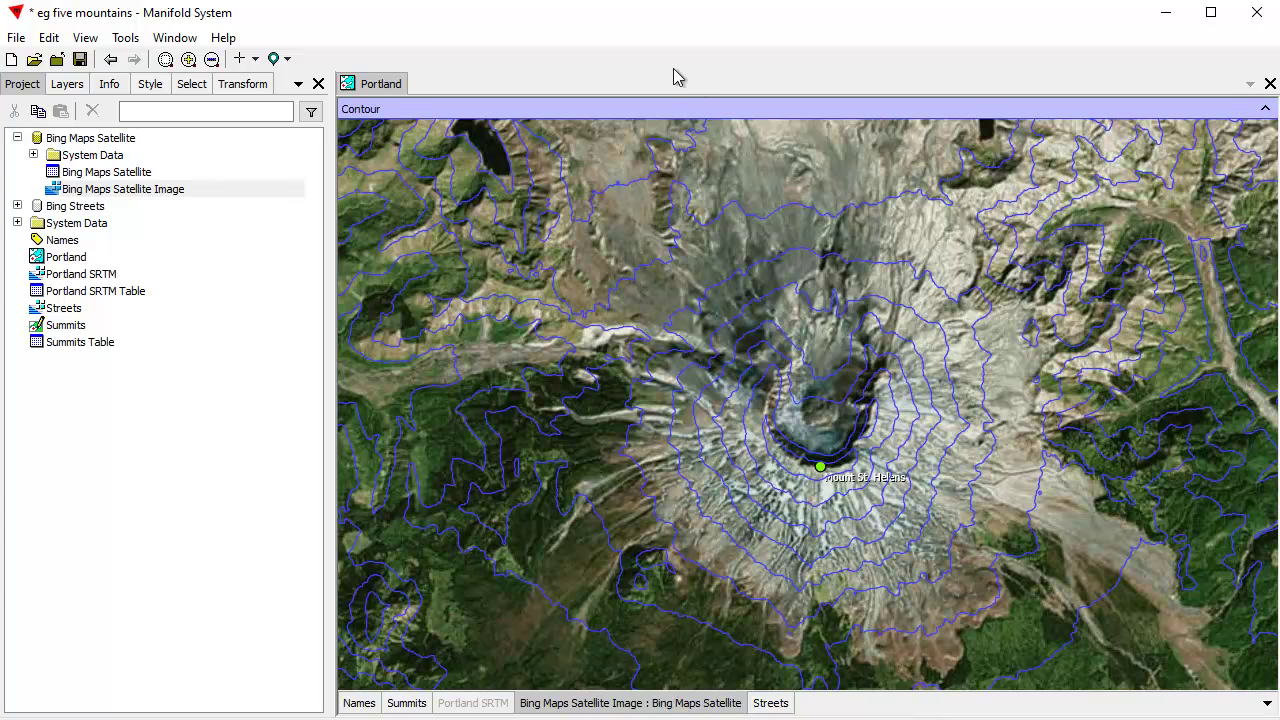
right_click(667, 112)
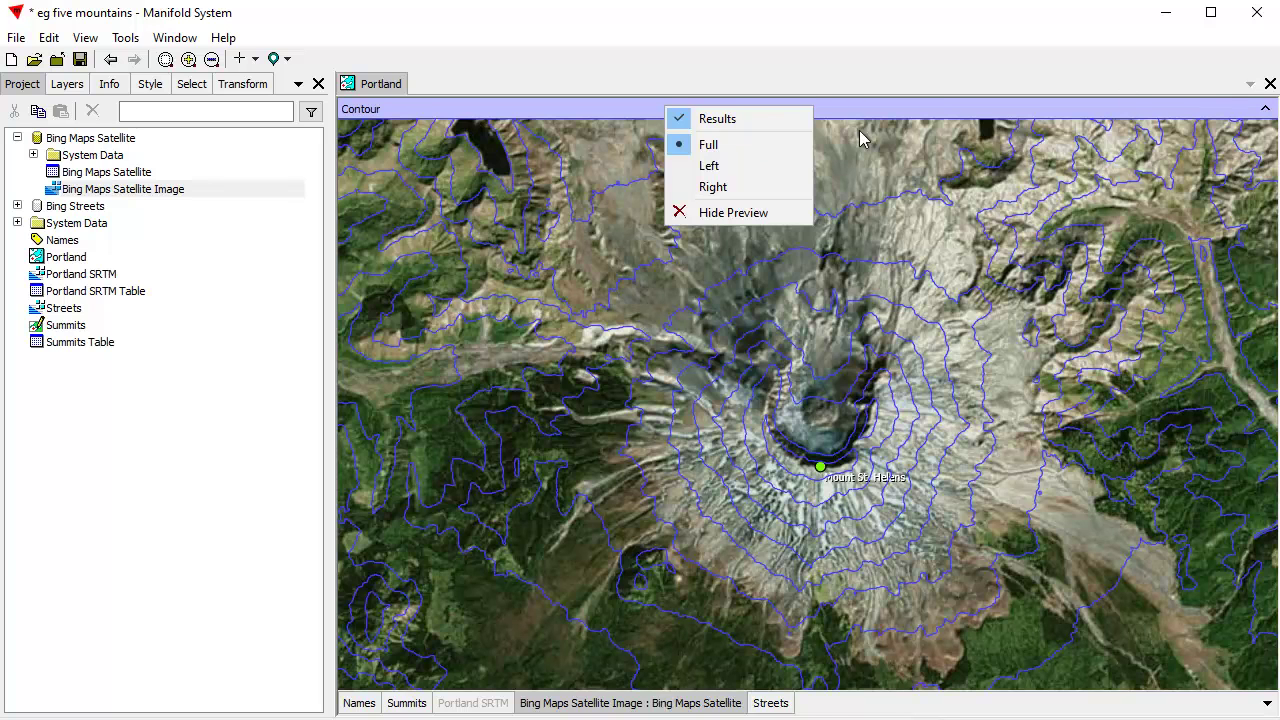
left_click(716, 188)
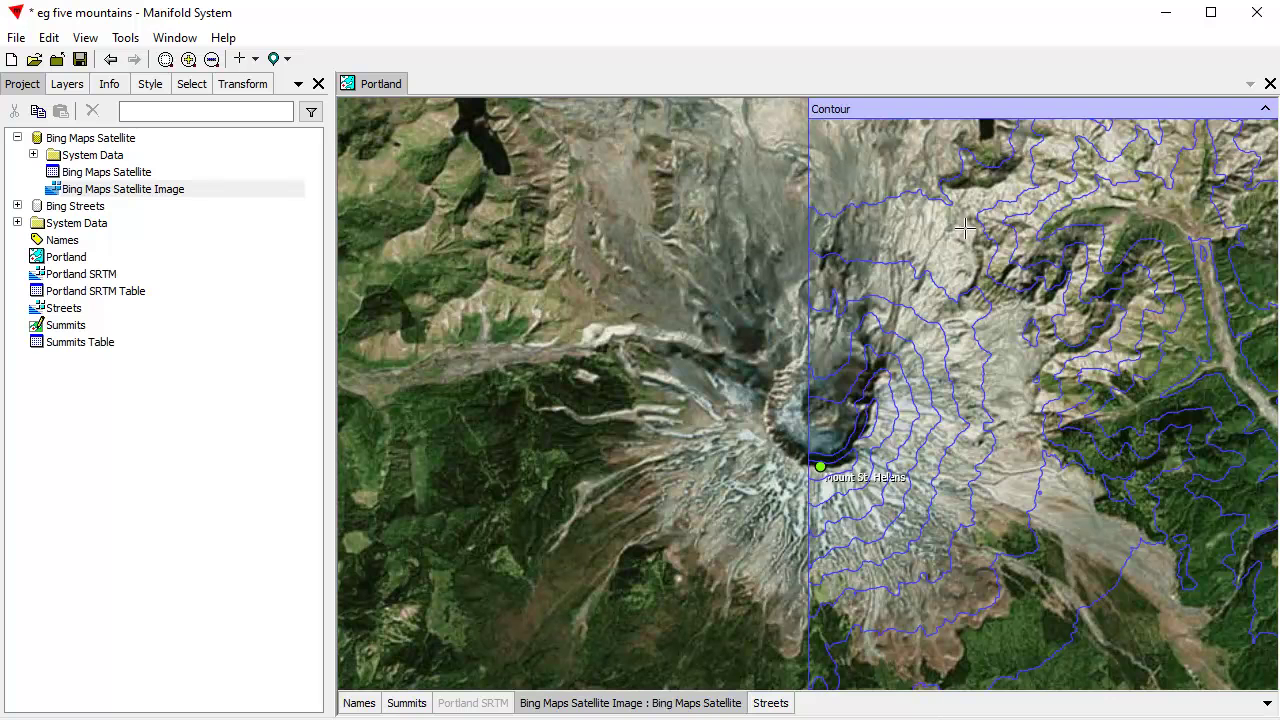
left_click_drag(810, 236, 914, 234)
left_click_drag(817, 230, 713, 214)
left_click_drag(590, 212, 905, 234)
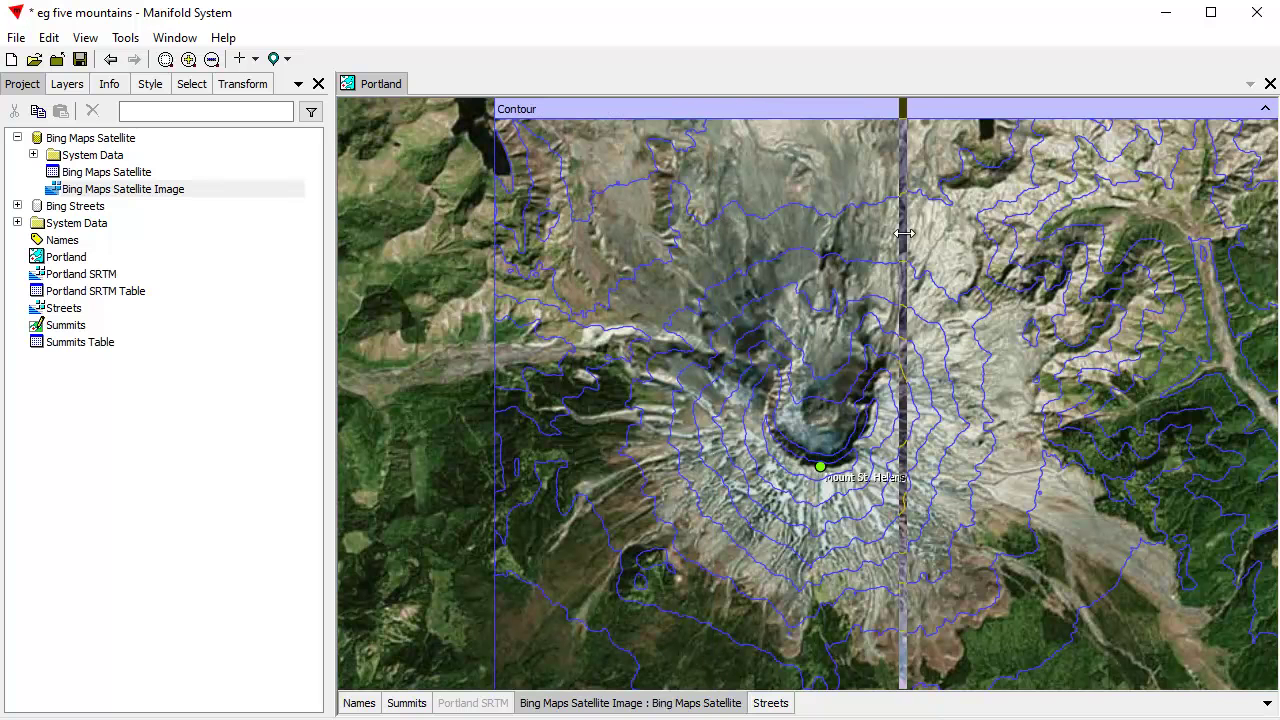
Restore the contour preview to the full width of the map
left_click(1063, 114)
left_click(1111, 141)
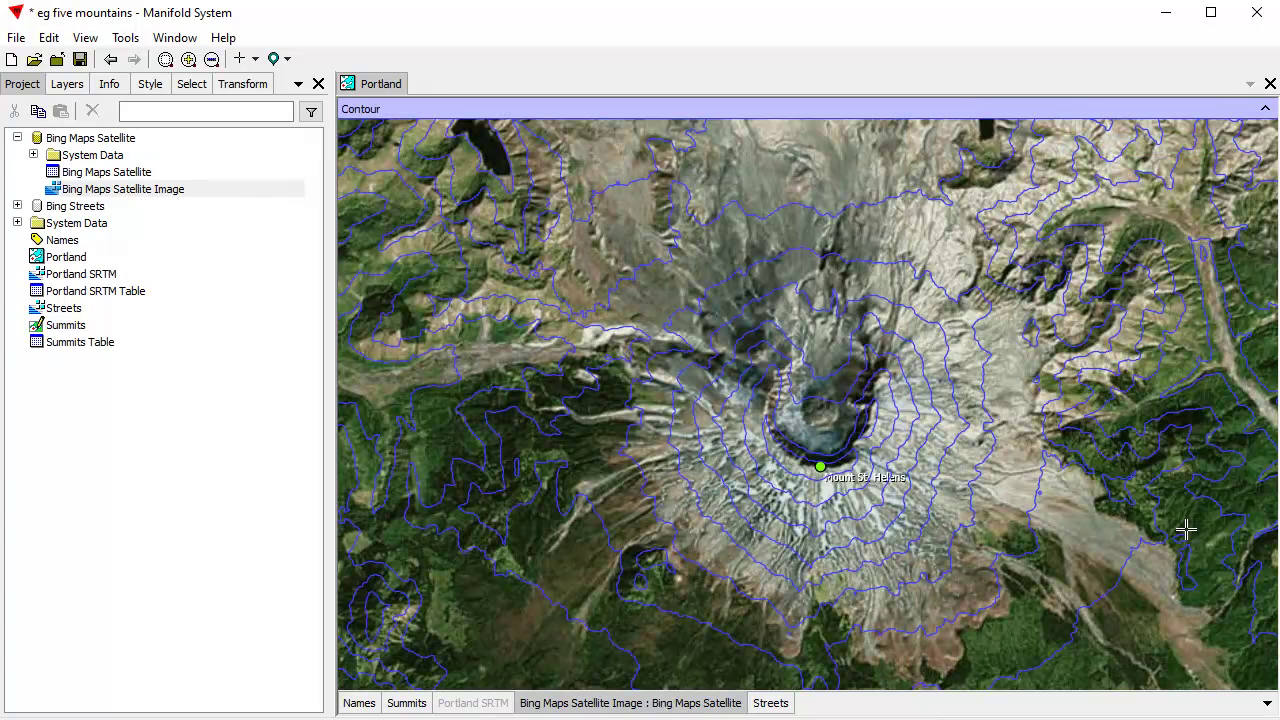
left_click(1089, 108)
left_click(1088, 108)
Hide the Bing Maps Satellite Image layer and show the Portland SRTM layer under the contour preview
left_click(690, 705, "shift")
left_click(690, 705, "shift")
left_click(690, 705, "shift")
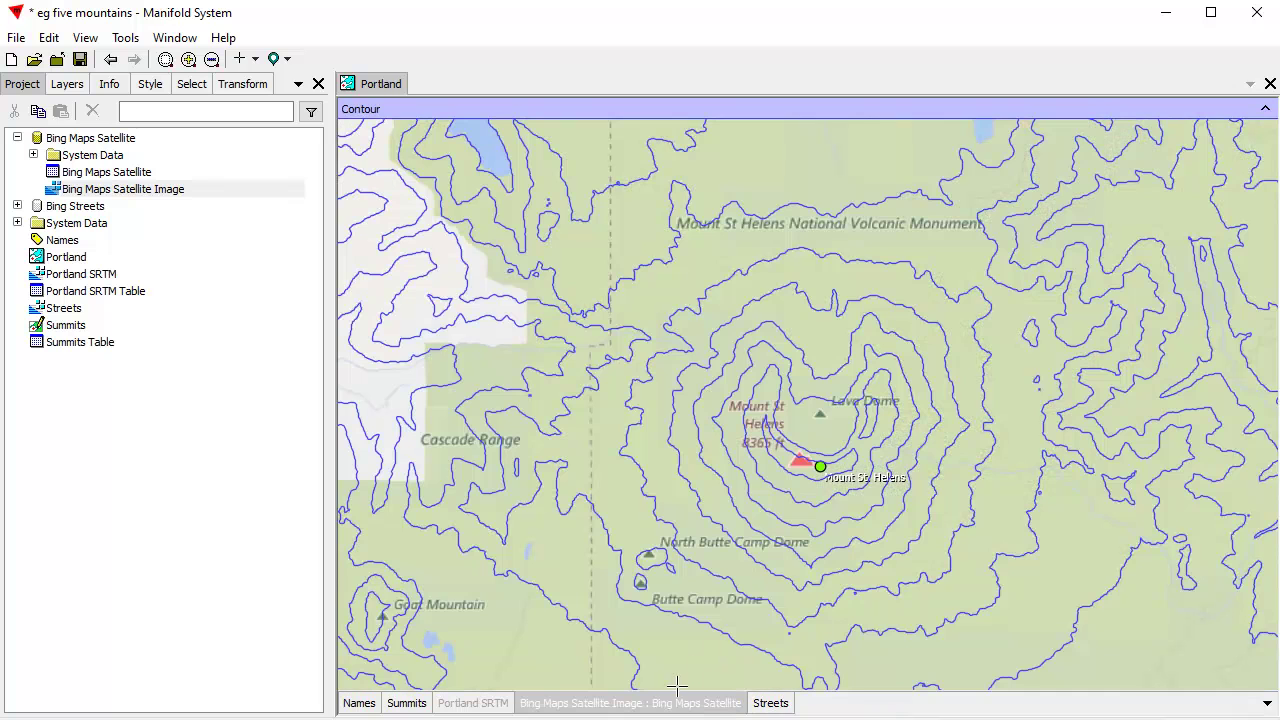
left_click(478, 705, "shift")
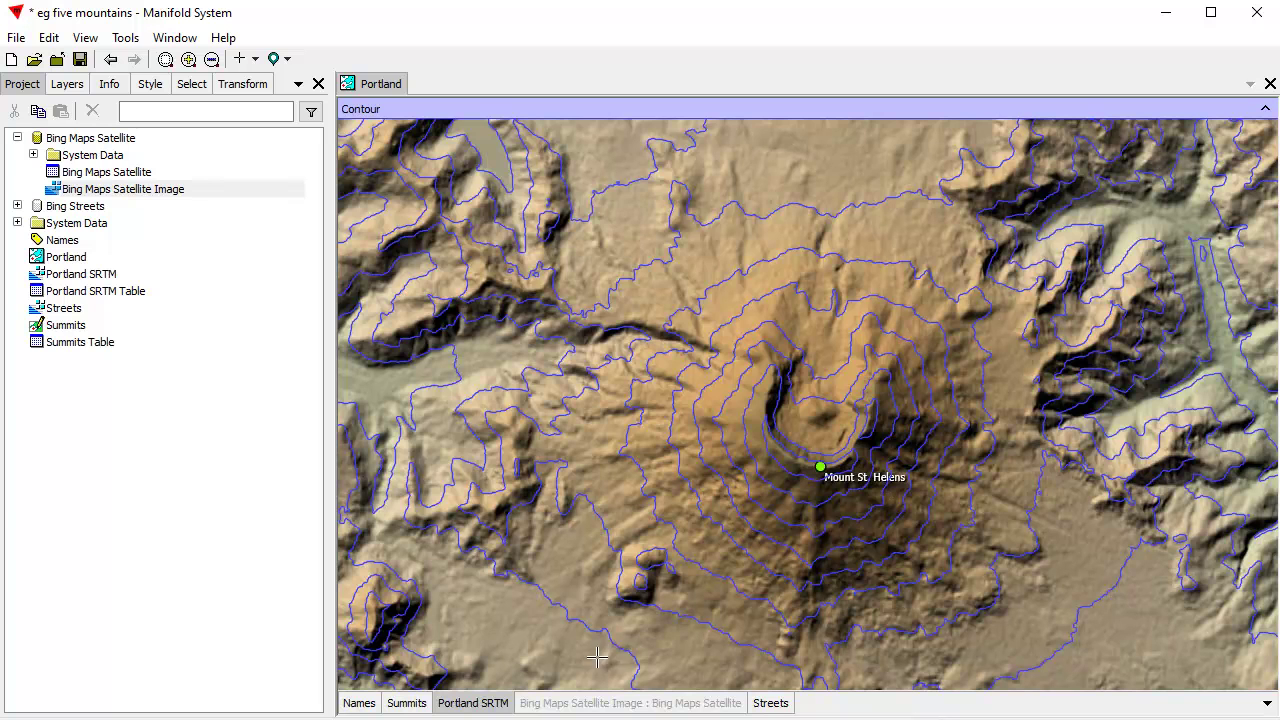
Hide the Portland SRTM layer to view the contour preview over the streets of the wider Portland region
scroll(709, 515, "down", 6)
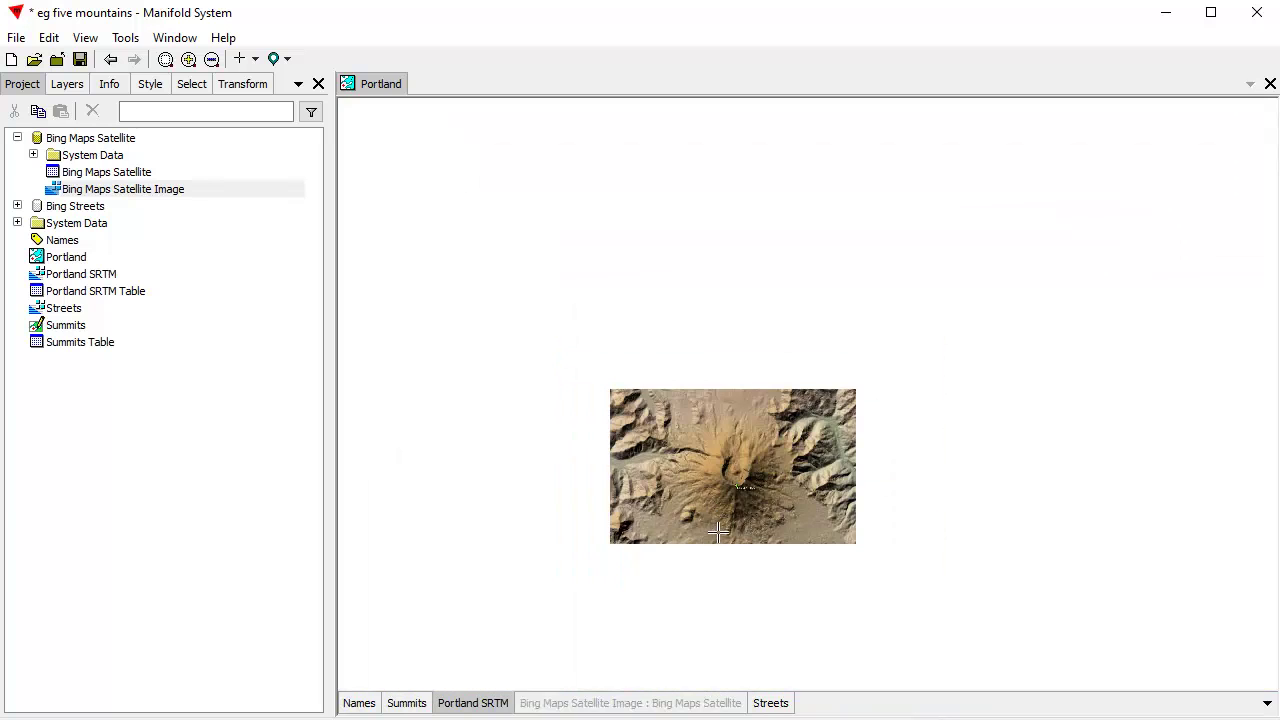
scroll(689, 606, "up", 6)
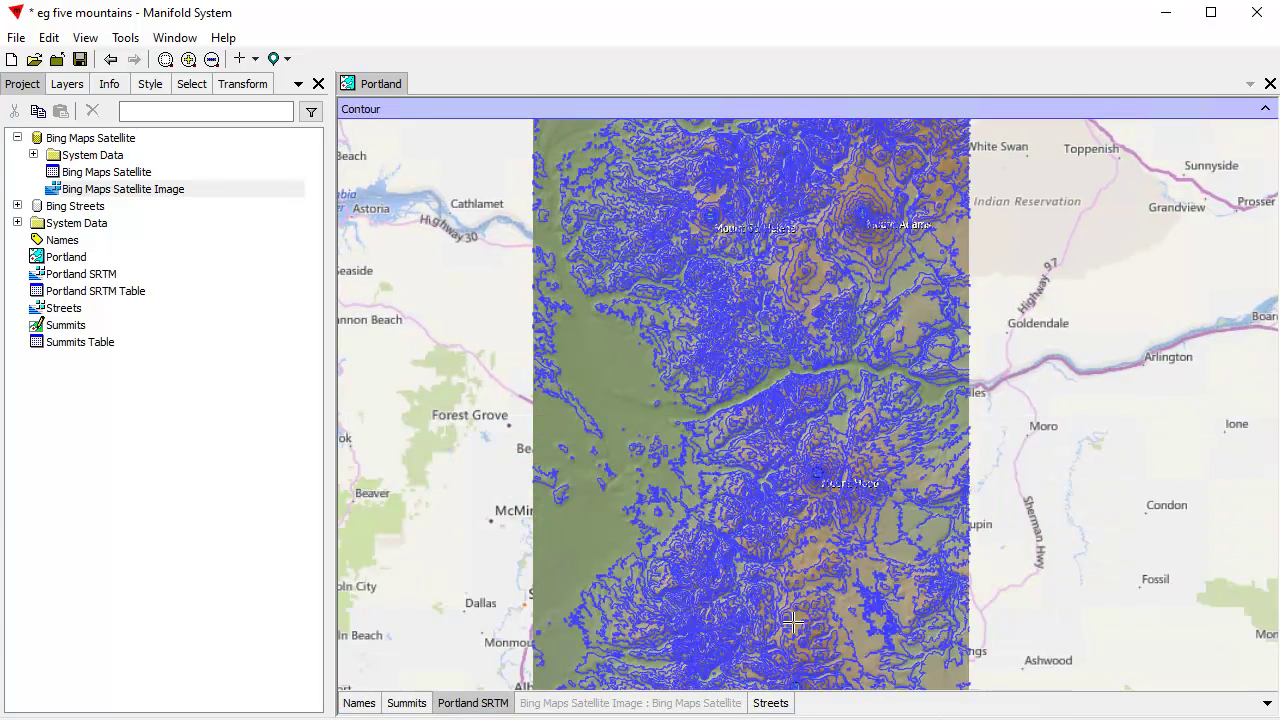
left_click(474, 704, "shift")
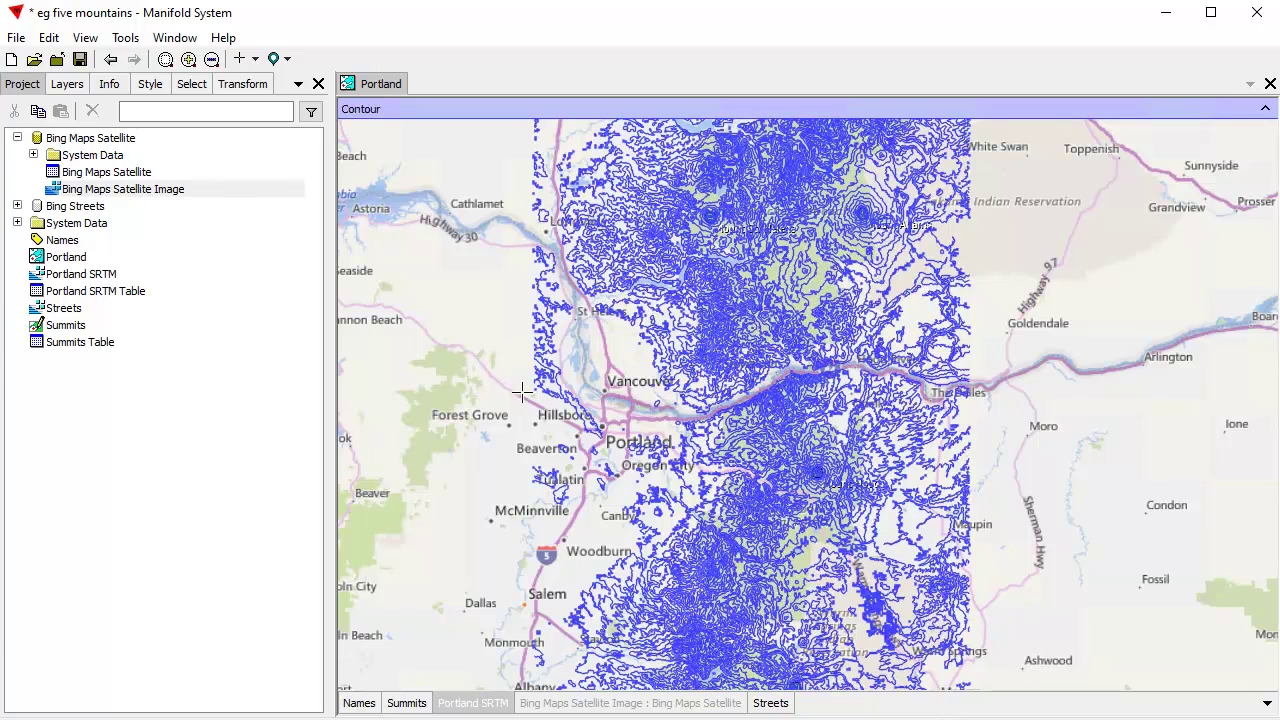
Open the Viewshed transform for the Tile field of the Portland SRTM image
left_click_drag(533, 380, 817, 560)
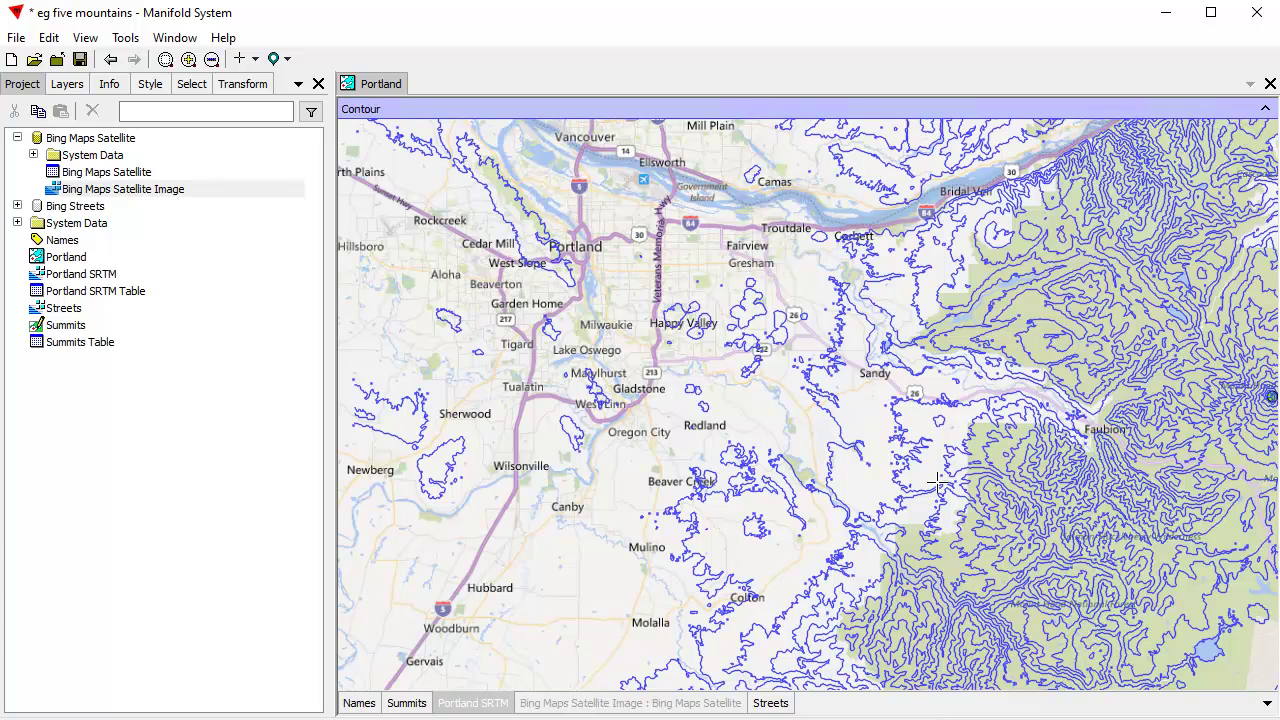
left_click_drag(419, 152, 812, 510)
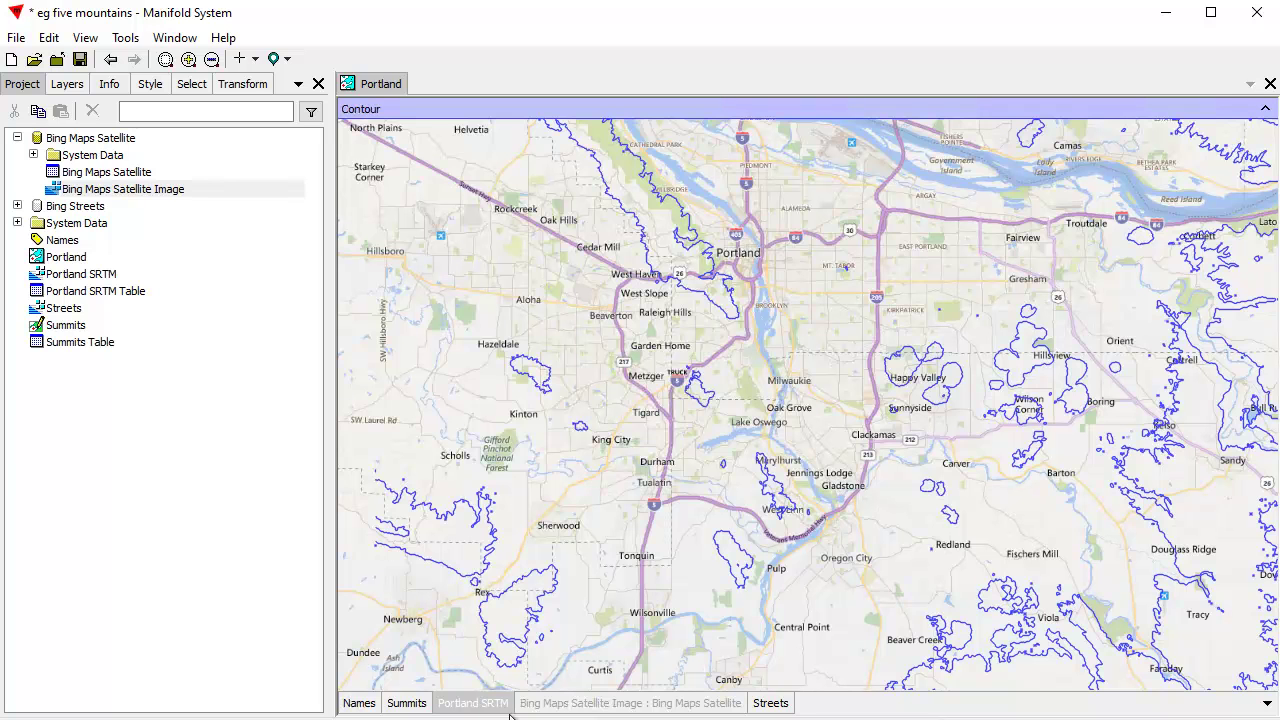
left_click(240, 86)
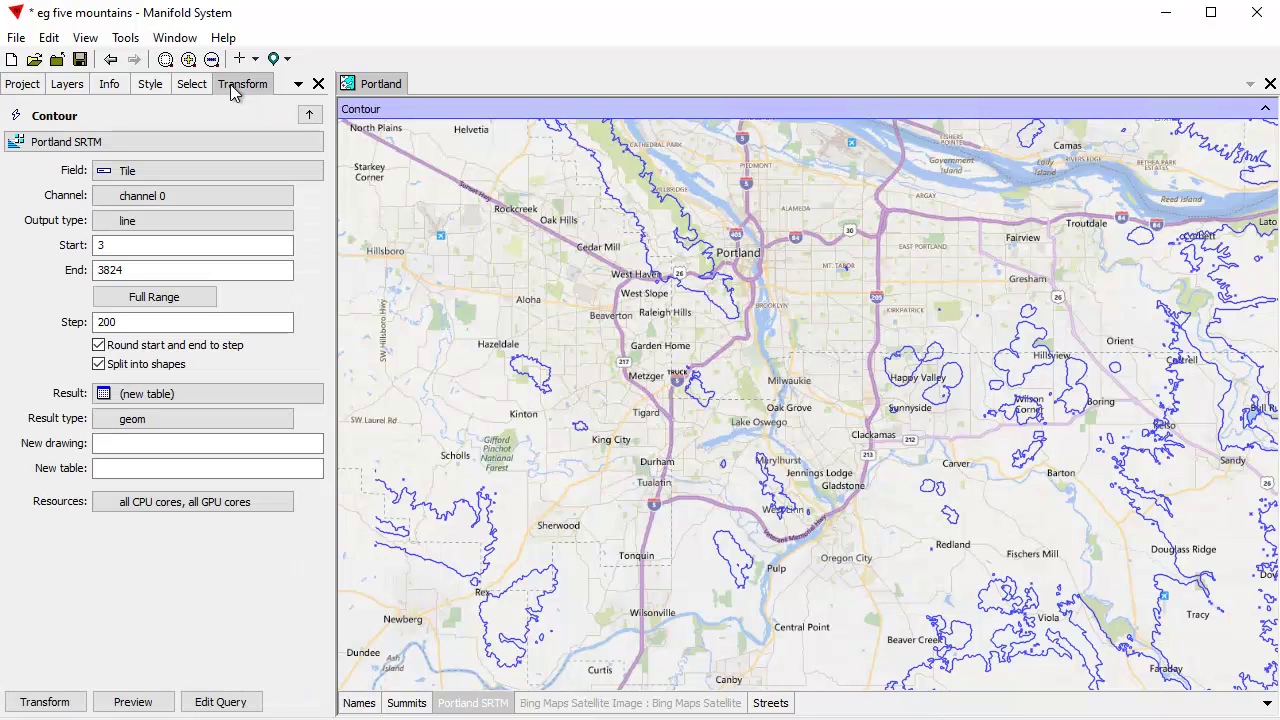
left_click(310, 116)
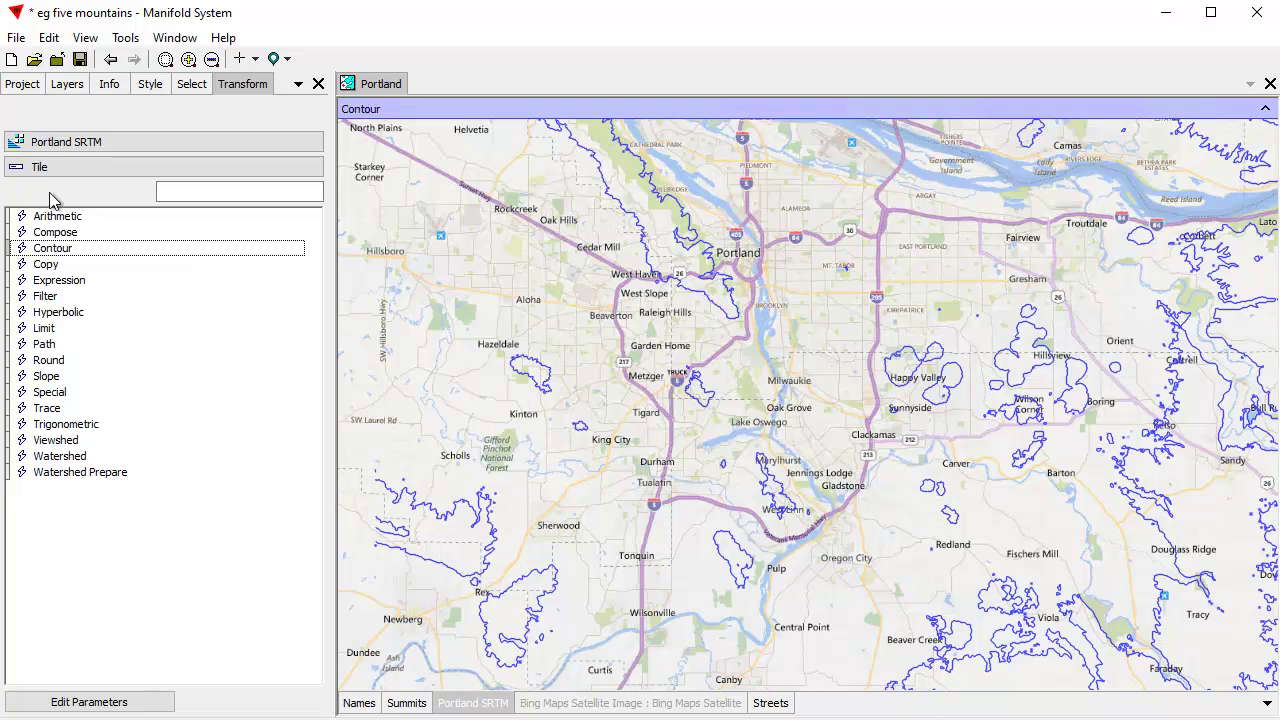
left_click(71, 443)
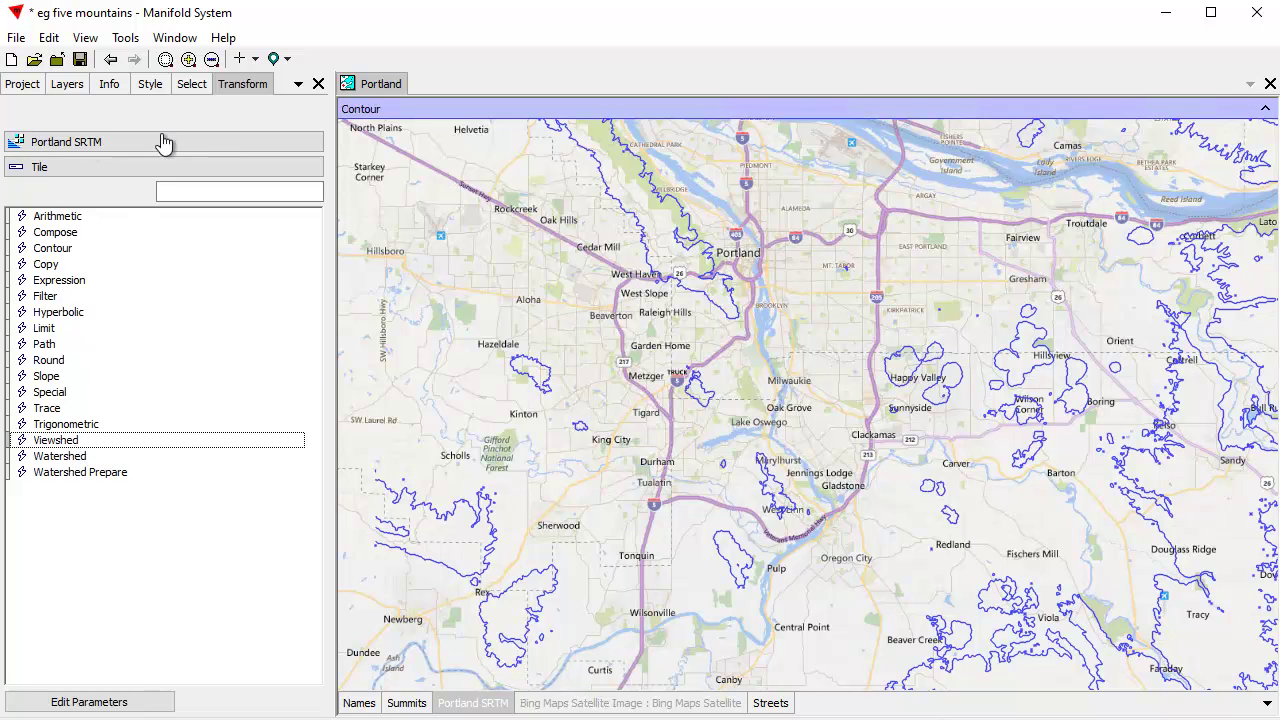
double_click(87, 445)
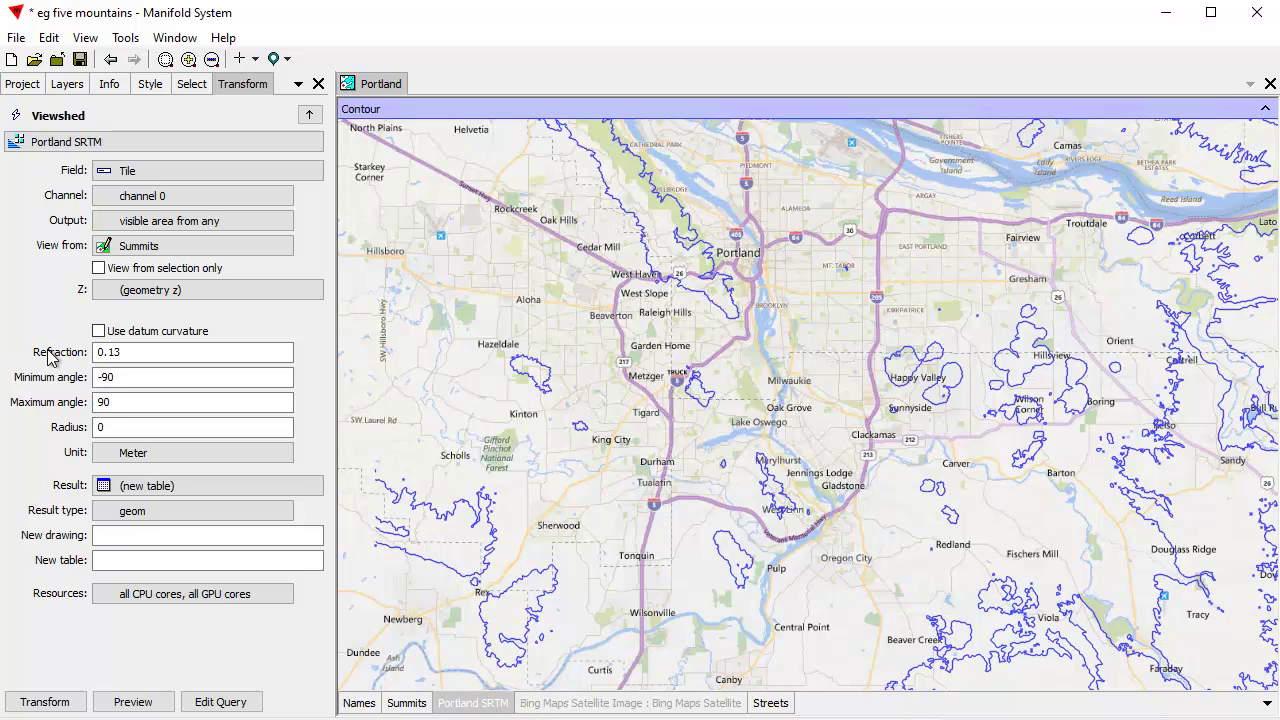
Preview the viewshed as the visible area from all Summits points, using Height as a relative Z value
left_click(108, 222)
left_click(140, 246)
left_click(108, 290)
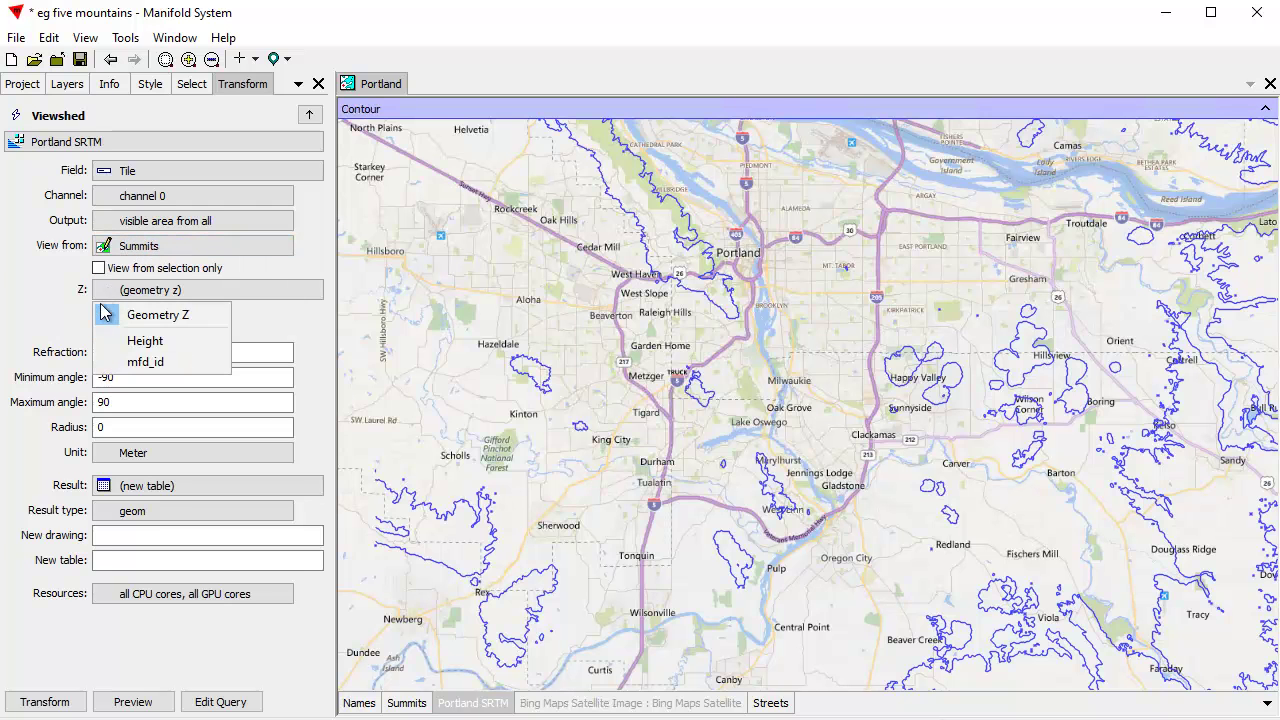
left_click(145, 340)
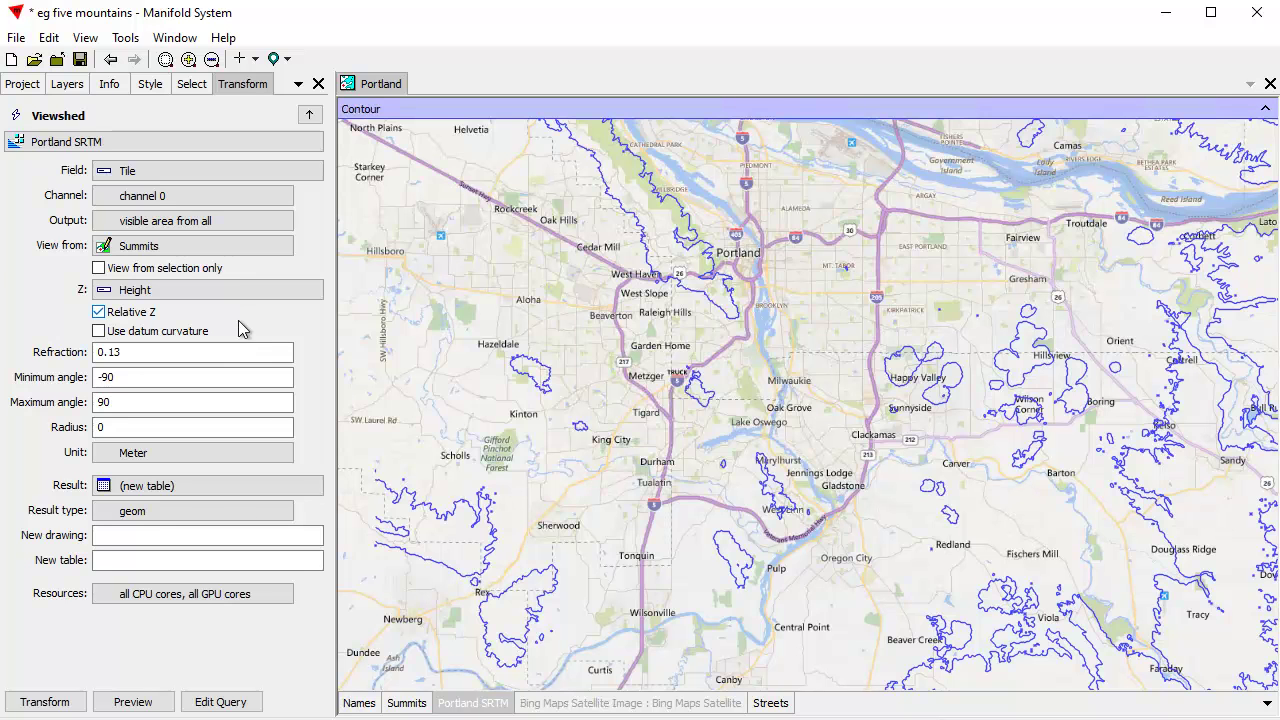
left_click(143, 704)
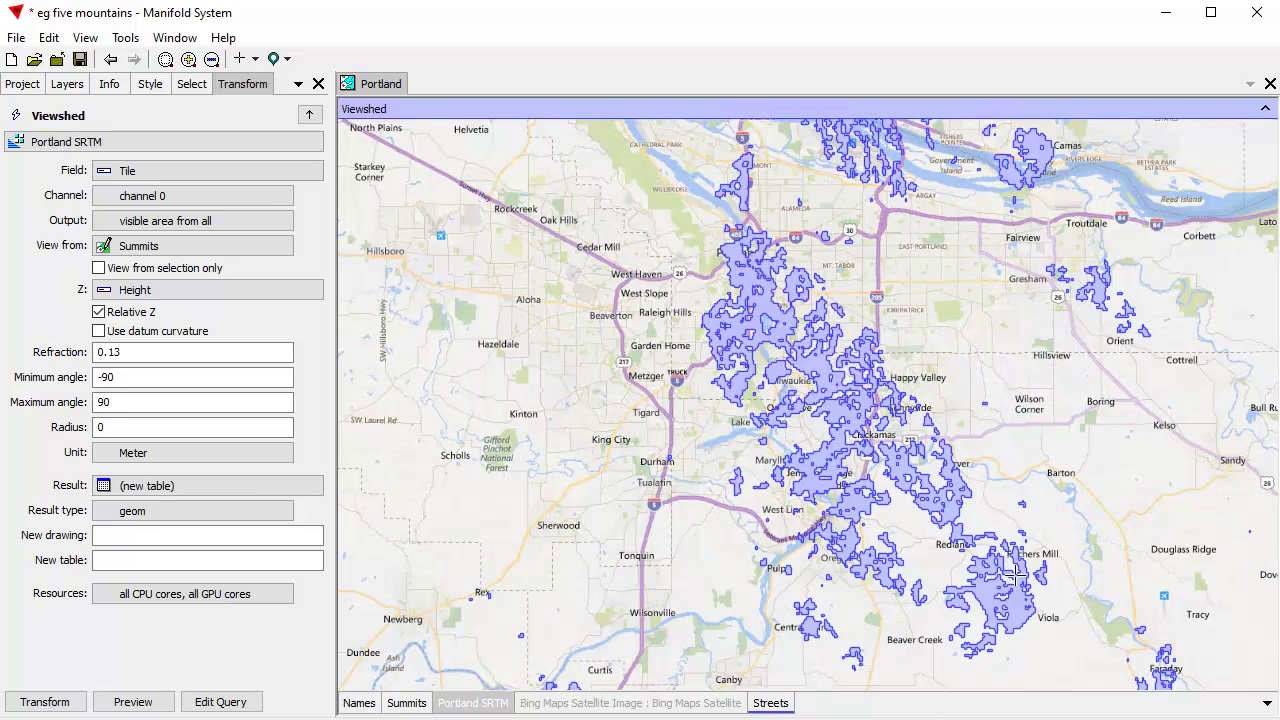
Show the Bing Maps Satellite Image layer under the viewshed preview and toggle the preview off and on over the houses beside the park
scroll(990, 563, "up", 2)
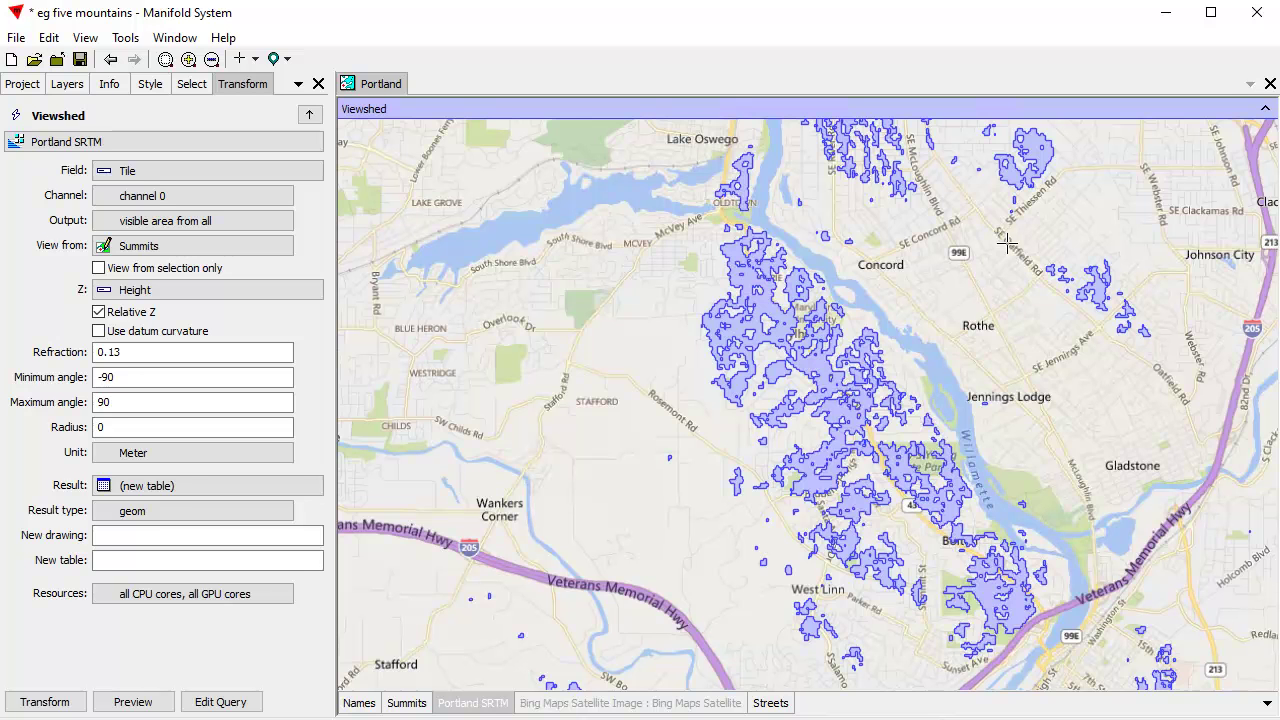
left_click_drag(883, 449, 974, 496)
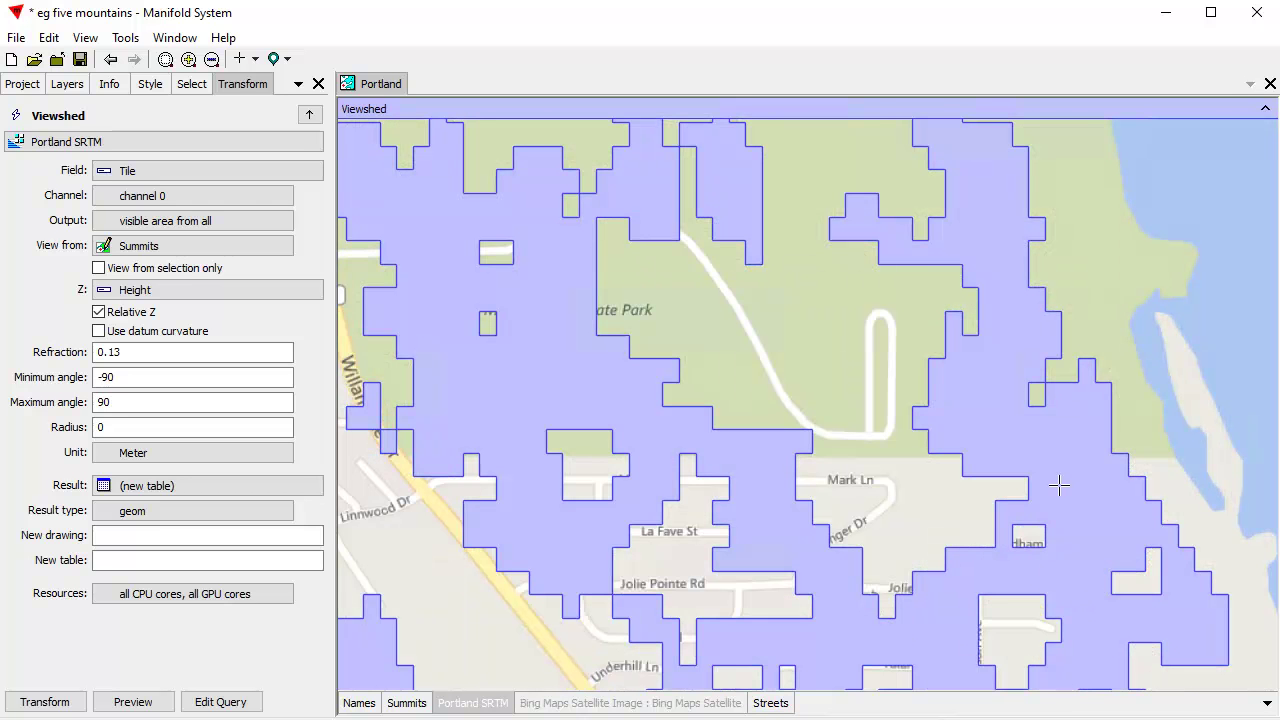
left_click(590, 704)
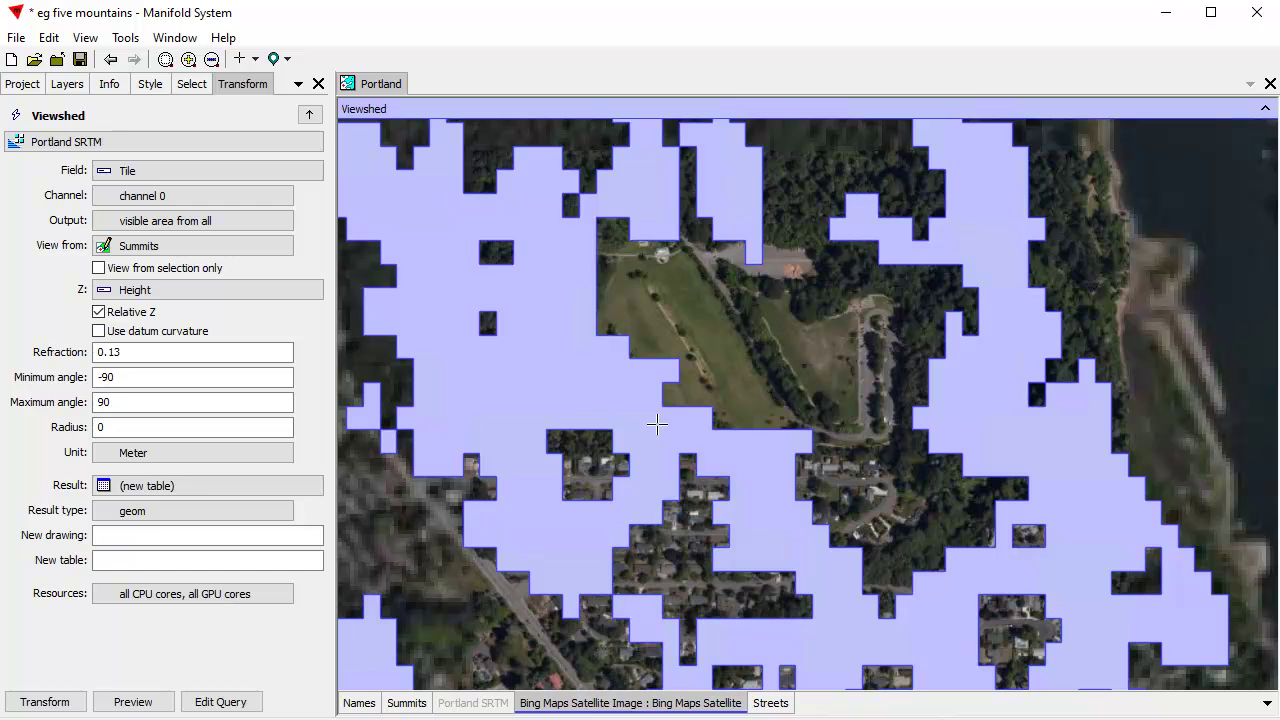
left_click_drag(629, 395, 858, 508)
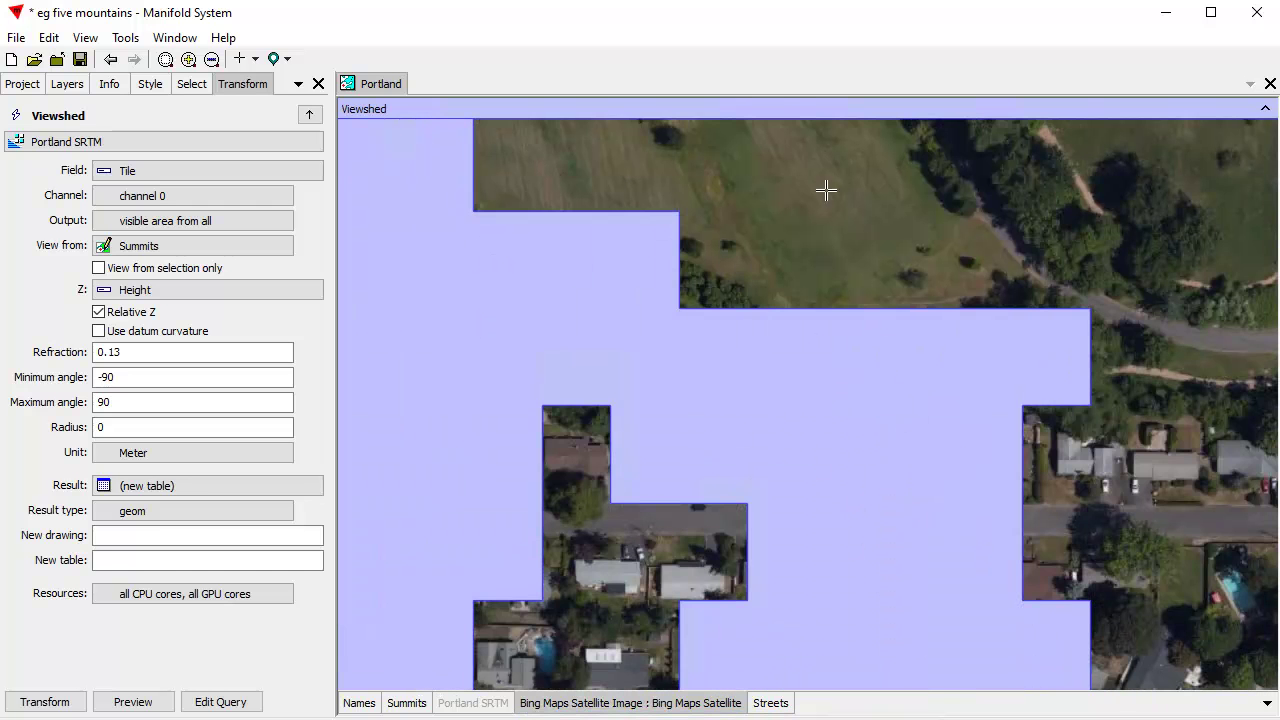
left_click(663, 108)
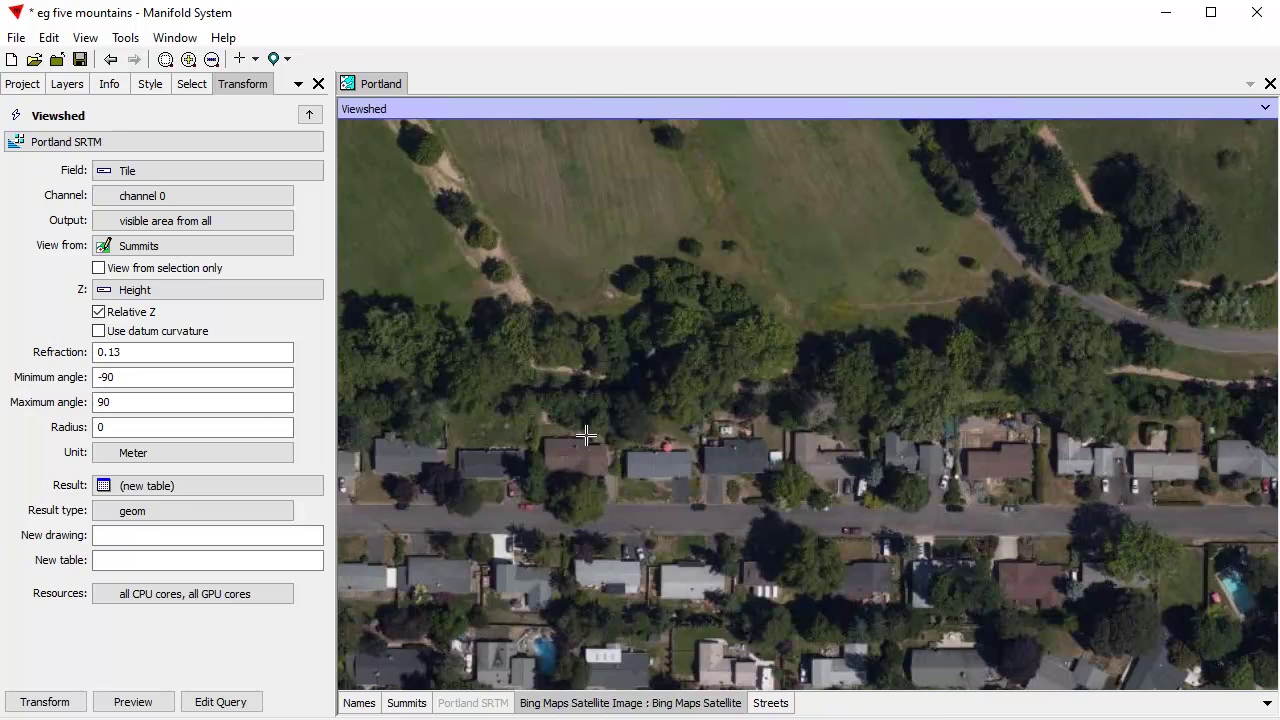
left_click(571, 107)
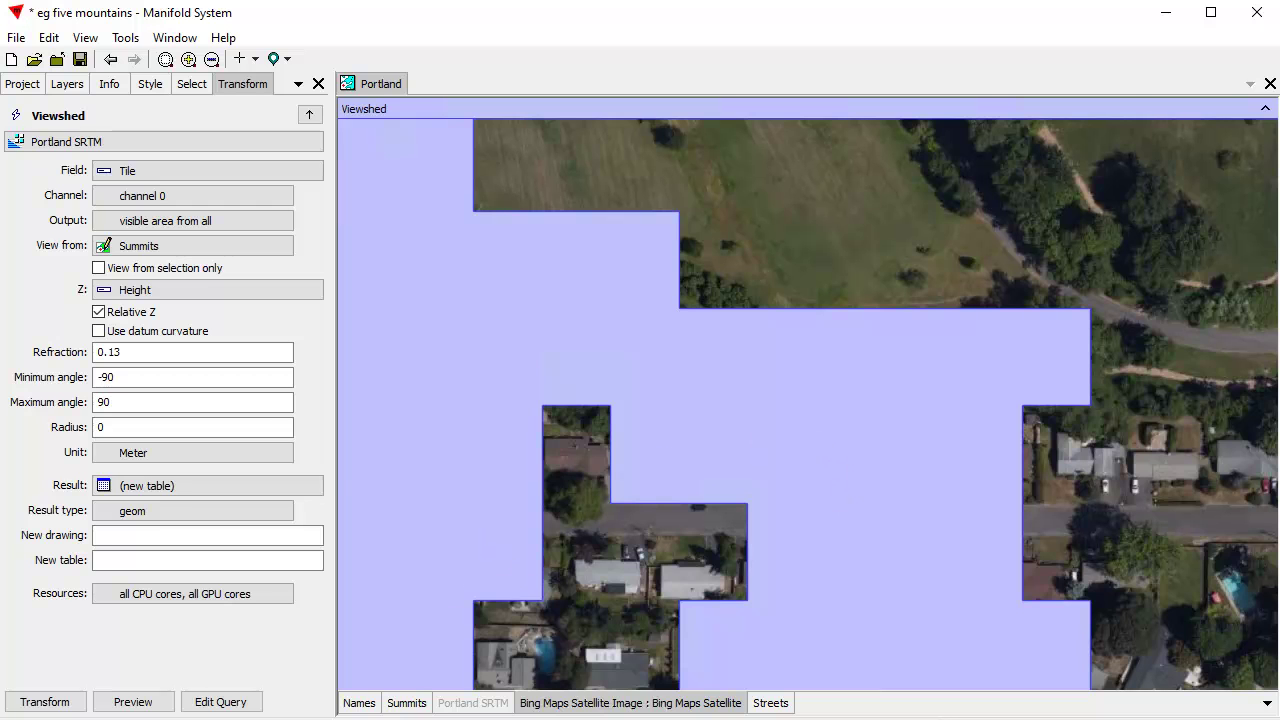
Open the Summits layer's table, float it over the map, and select the Mount Adams, Mount Hood and Mount Jefferson records
right_click(404, 704)
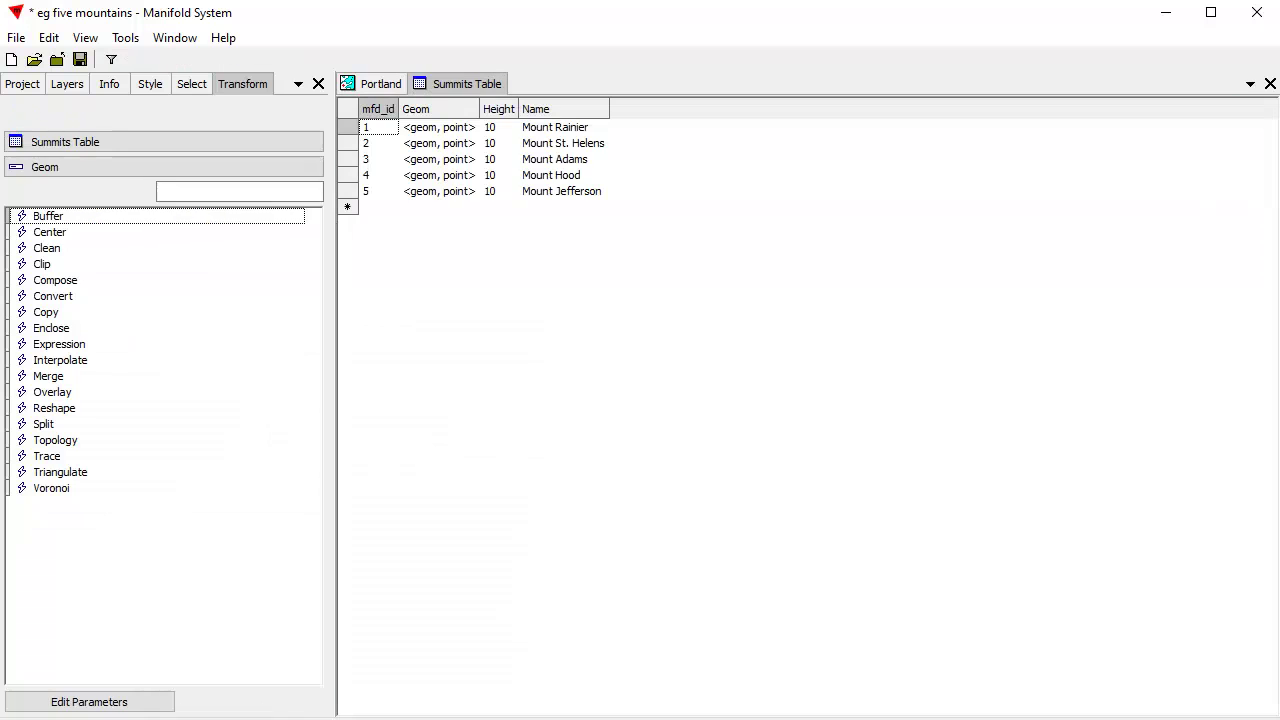
left_click_drag(452, 79, 668, 300)
left_click_drag(544, 132, 1127, 520)
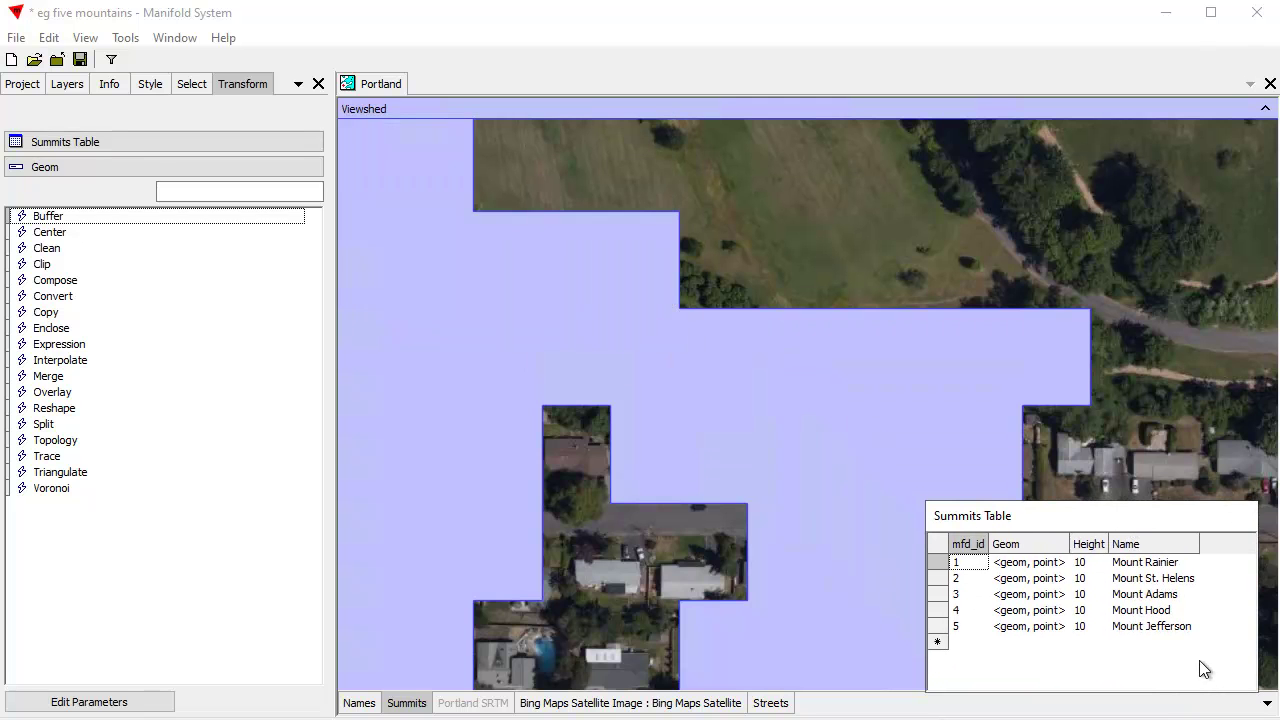
left_click(1168, 595, "ctrl")
left_click(1166, 610, "ctrl")
left_click(1165, 627, "ctrl")
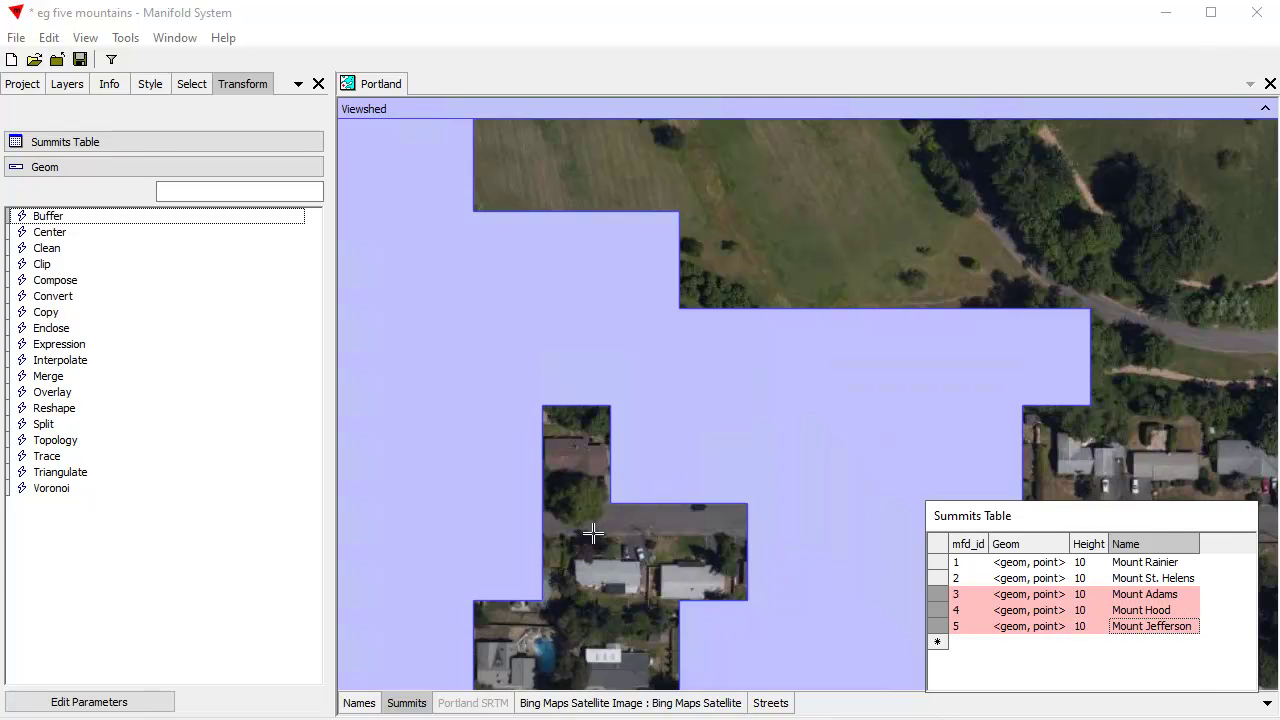
Clear the current viewshed preview and preview it again with the view limited to the selected summits
left_click(344, 83)
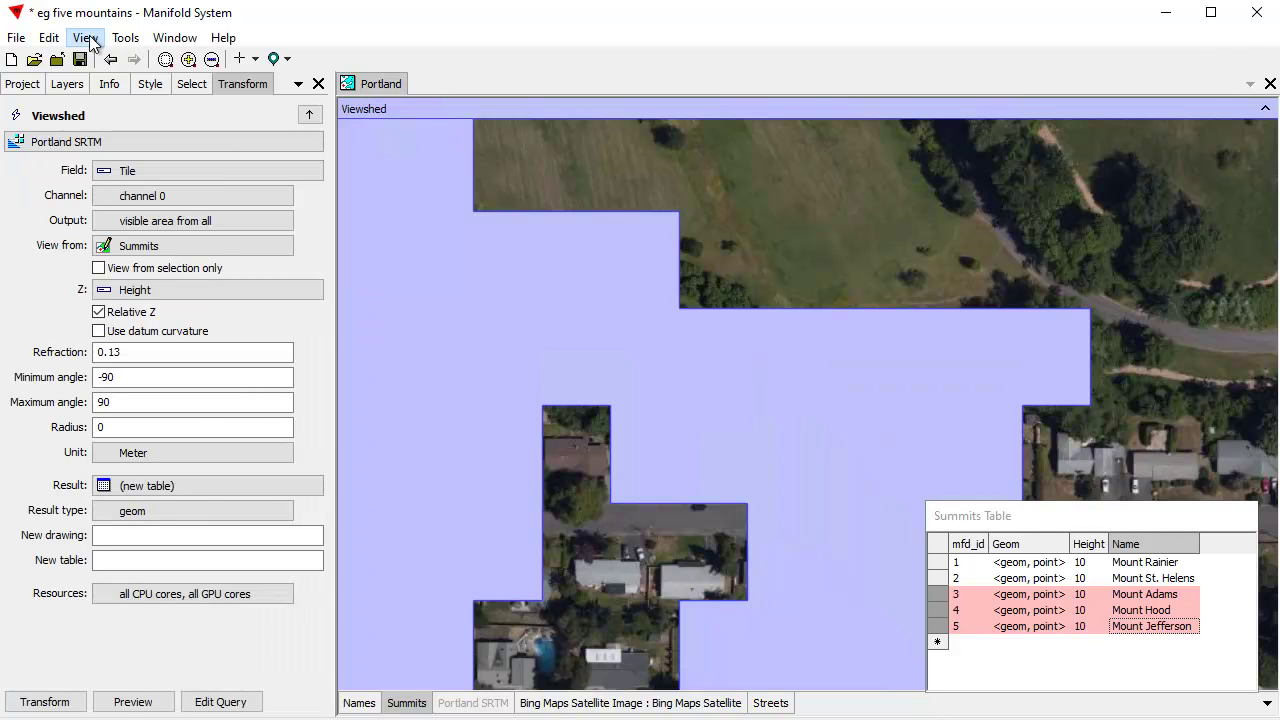
left_click(85, 37)
left_click(134, 296)
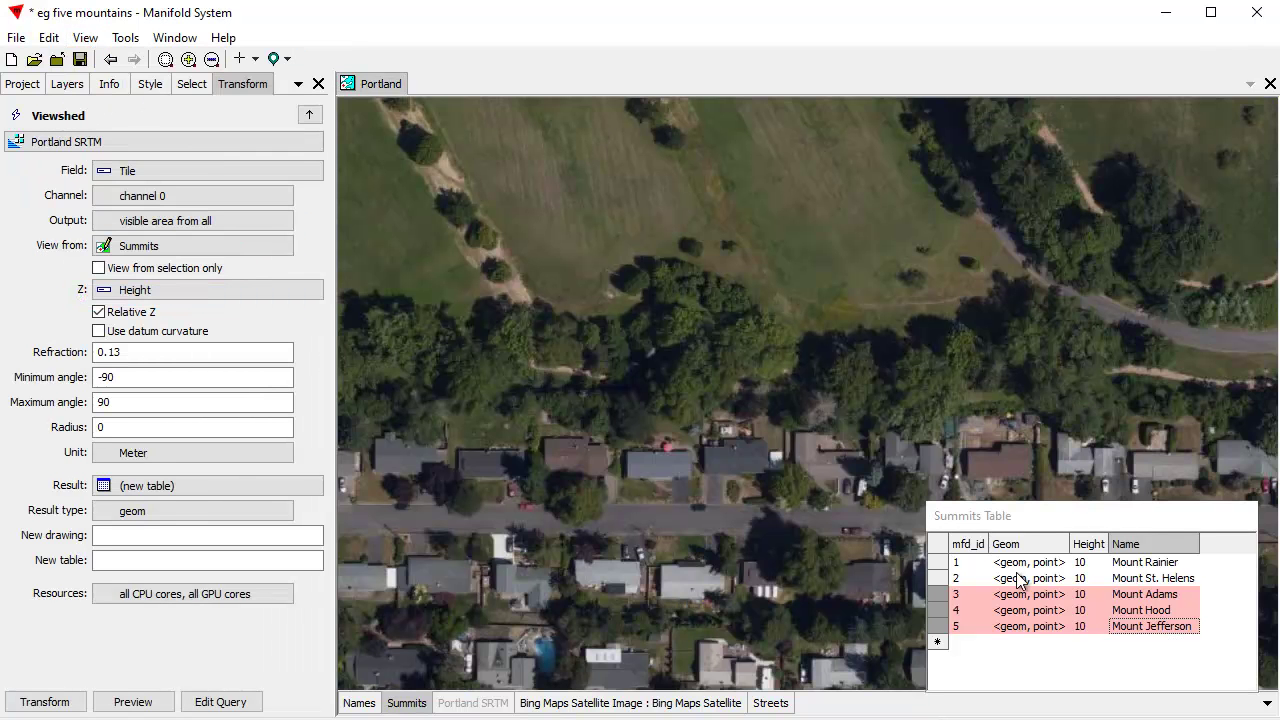
left_click(1085, 512)
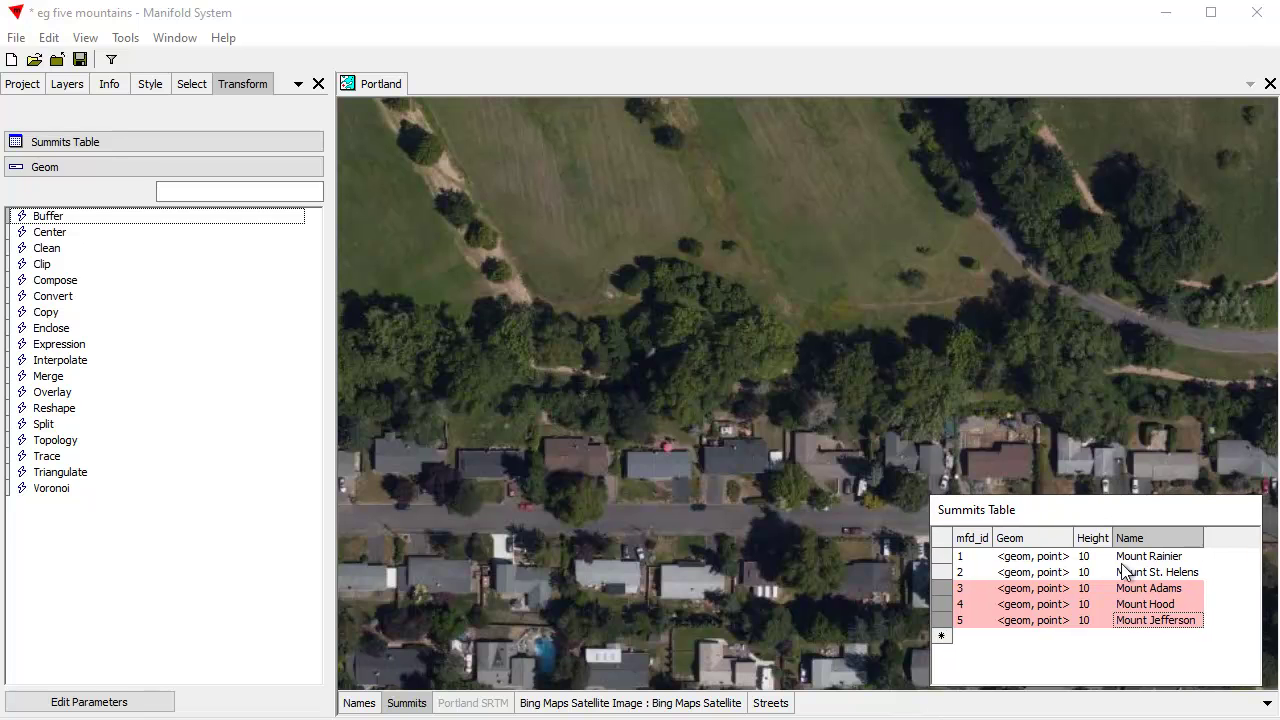
left_click(382, 89)
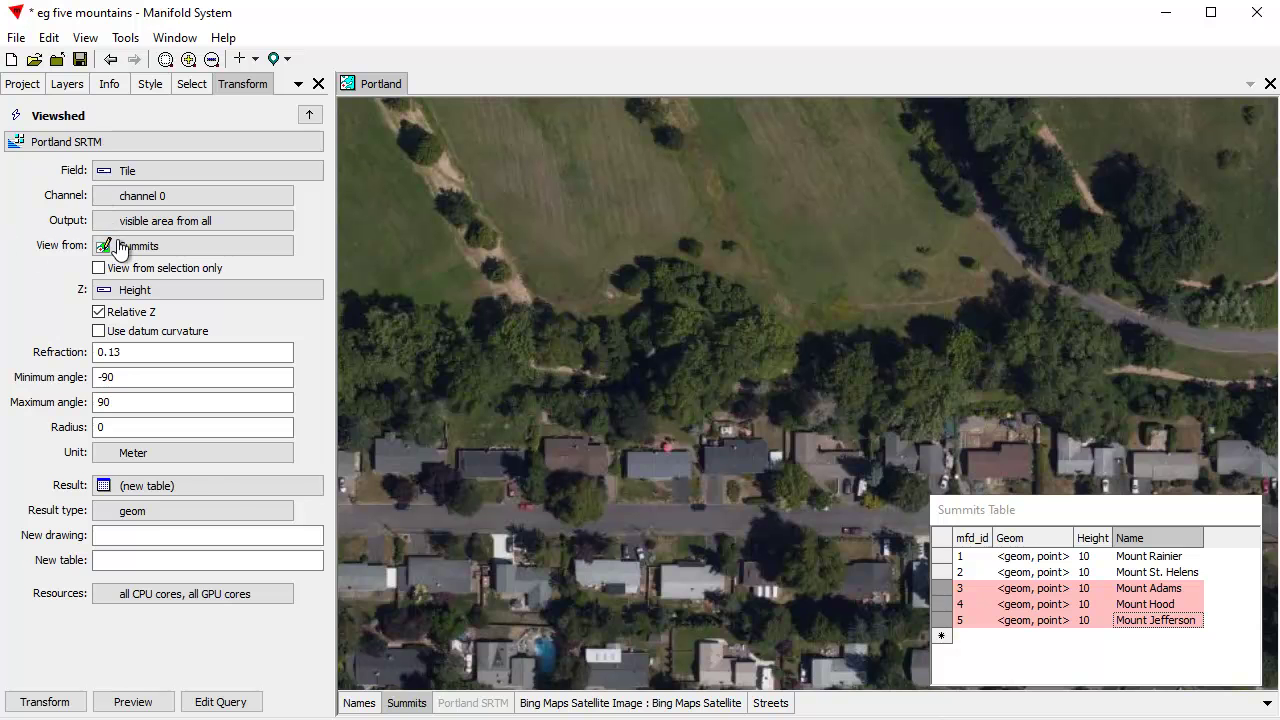
left_click(99, 268)
left_click(140, 702)
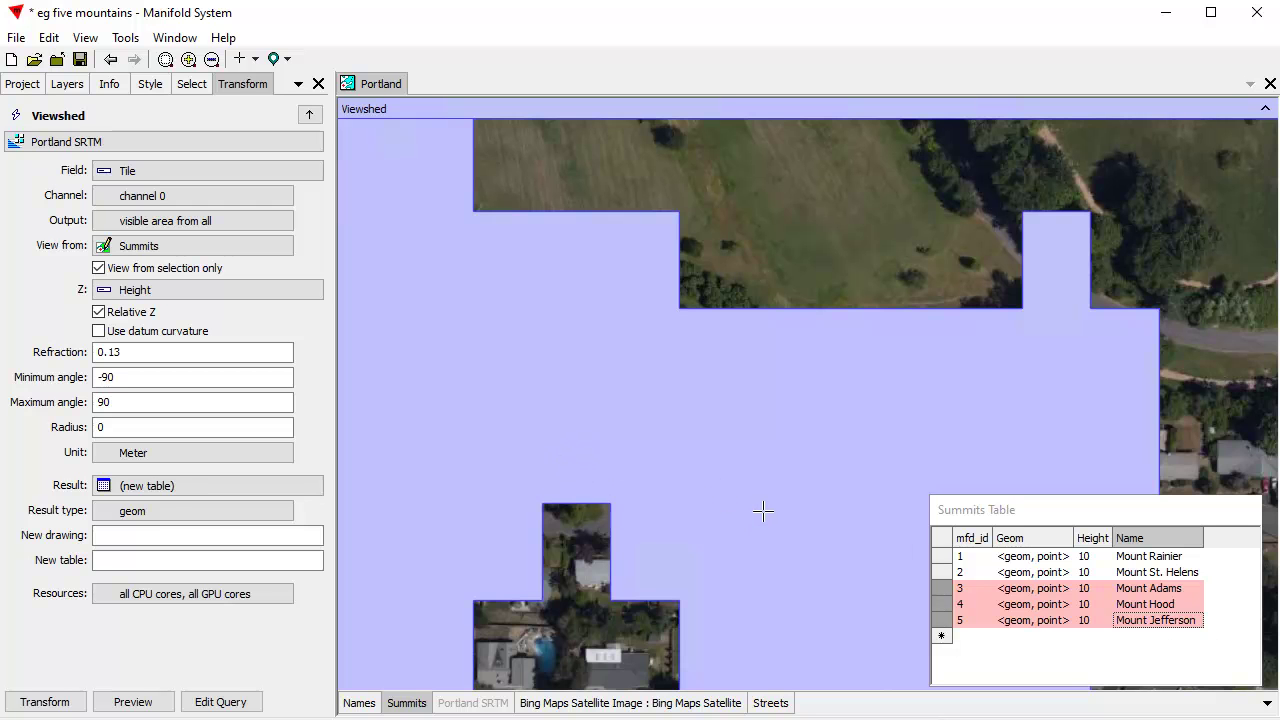
Examine the selected-summits viewshed over the park and the neighbourhoods along the Willamette River
scroll(778, 490, "down", 2)
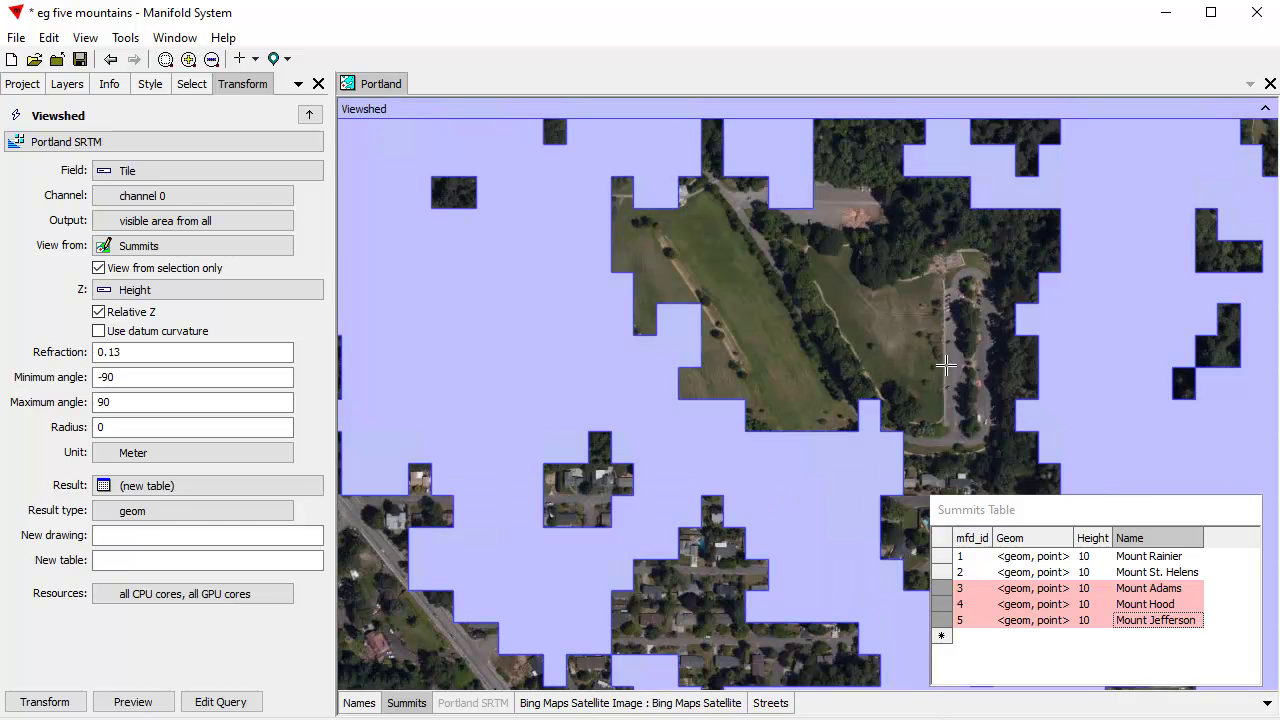
scroll(623, 443, "down", 3)
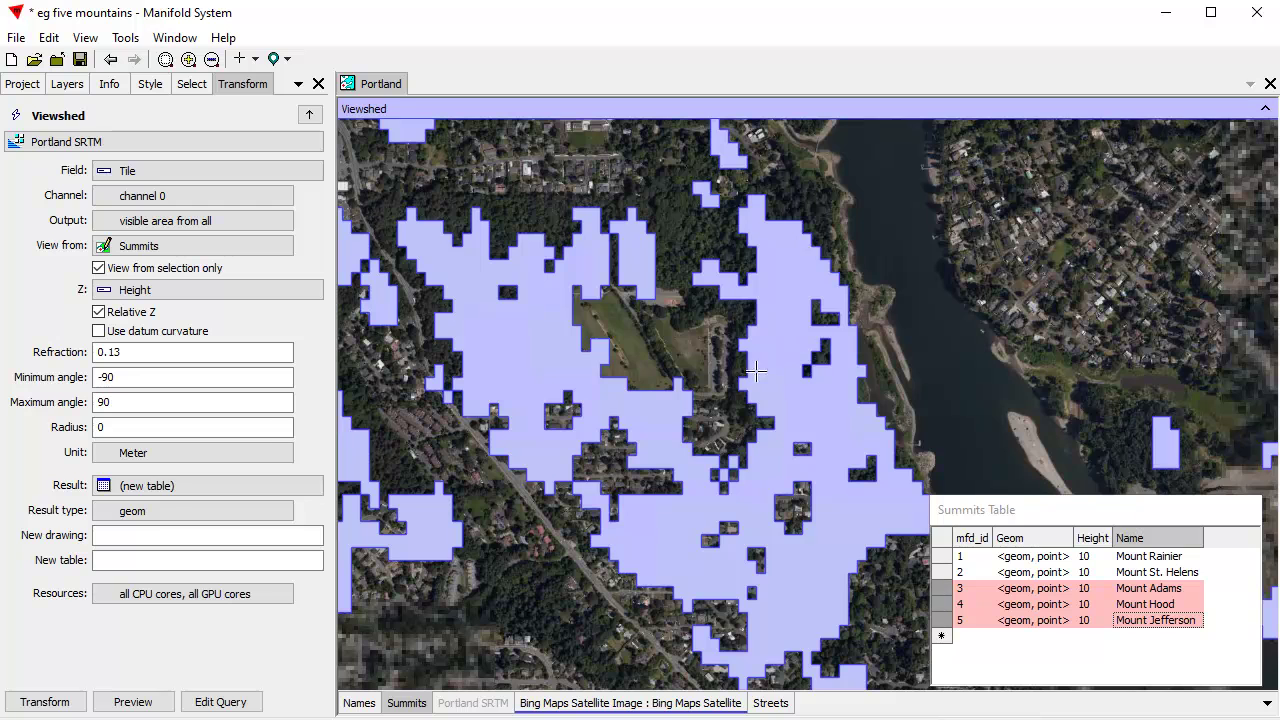
scroll(630, 400, "down", 3)
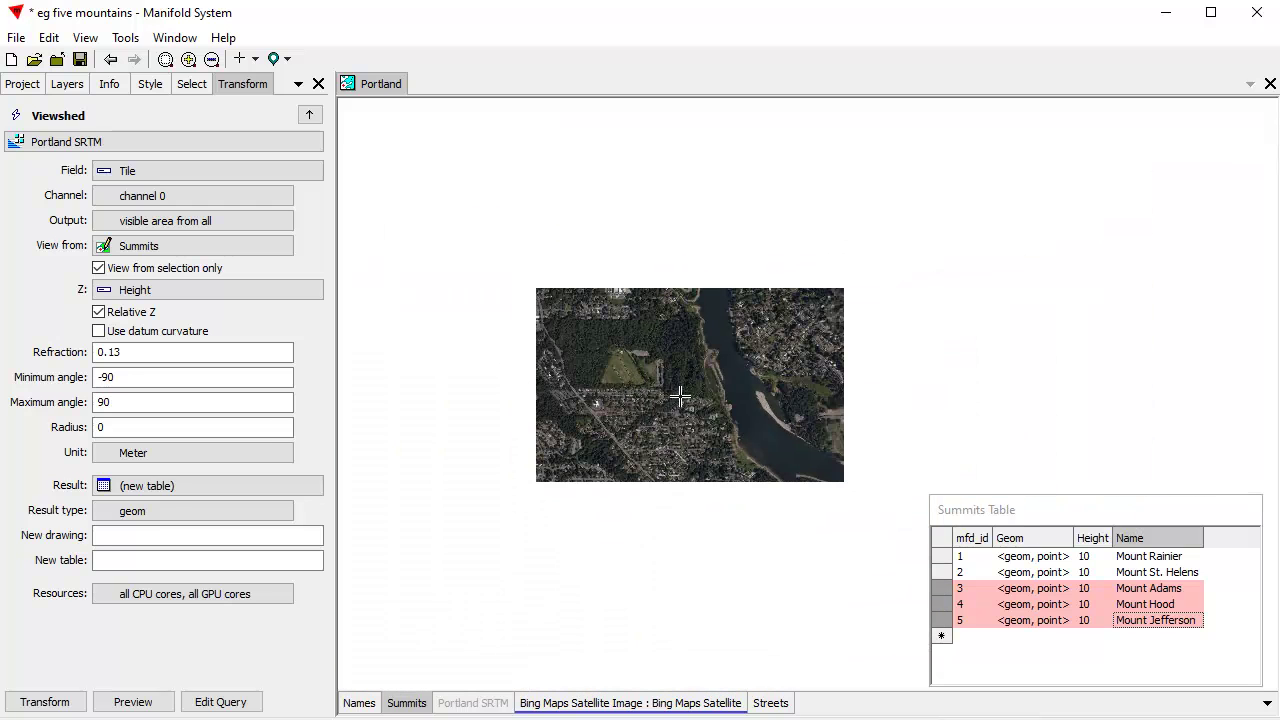
scroll(700, 400, "up", 3)
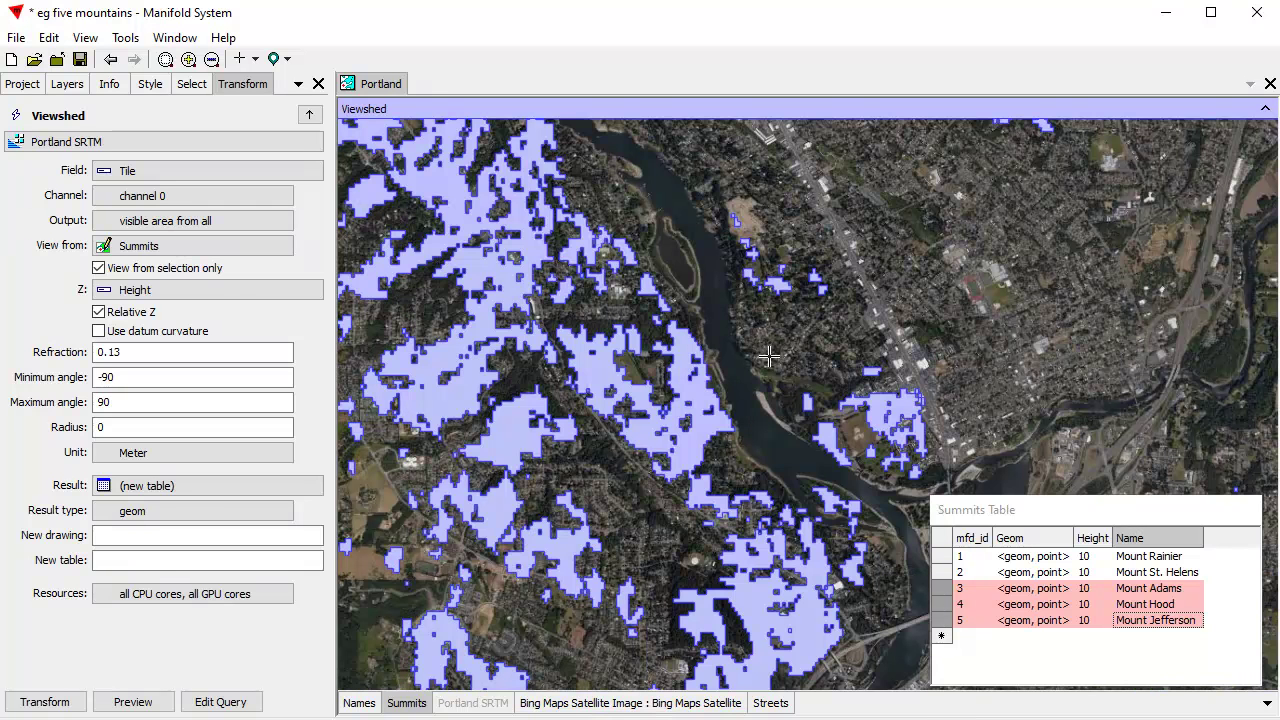
scroll(828, 385, "down", 1)
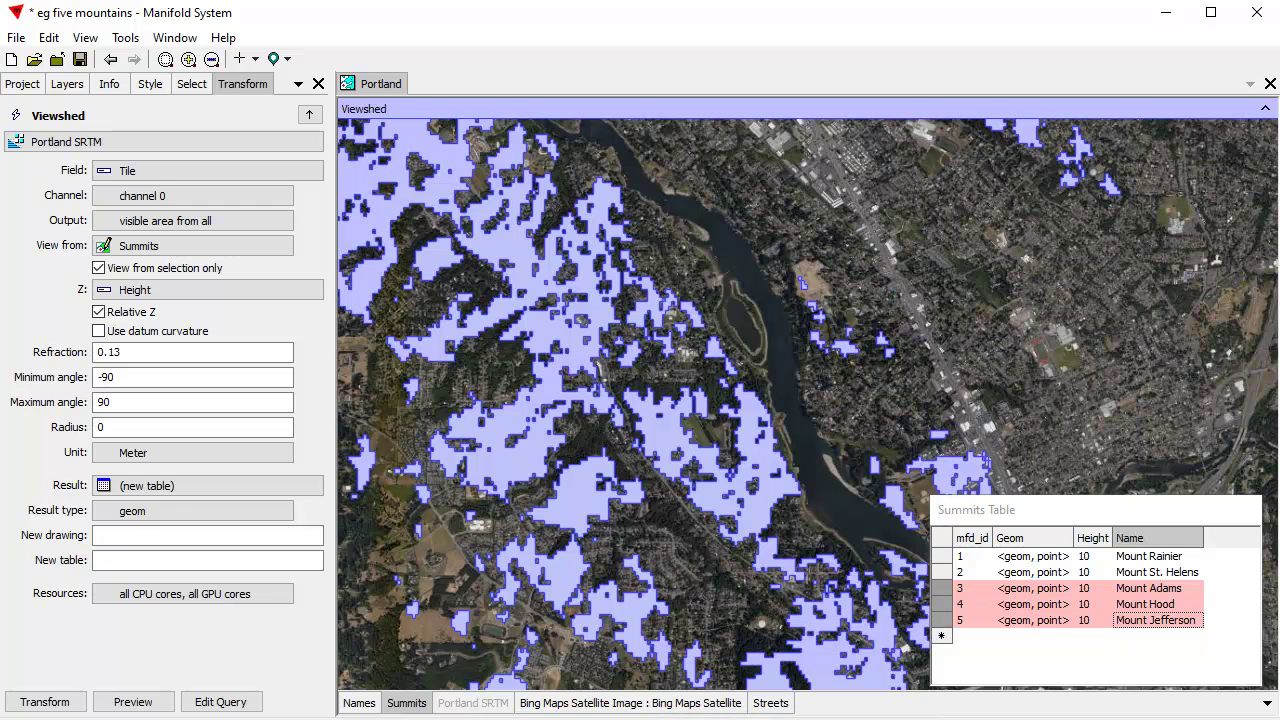
Examine the viewshed across the whole Portland SRTM extent and around Portland and Mount Hood, ending with the satellite image as the active layer
left_click(487, 706, "shift")
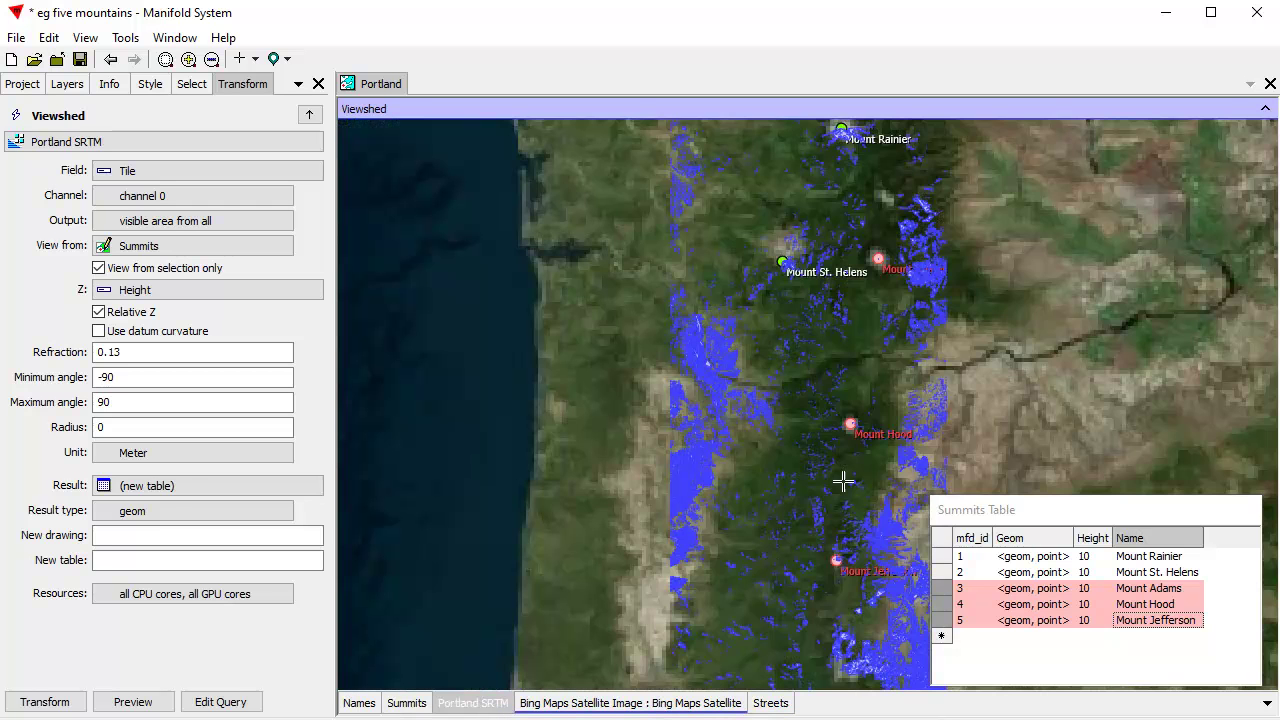
left_click_drag(996, 355, 874, 313)
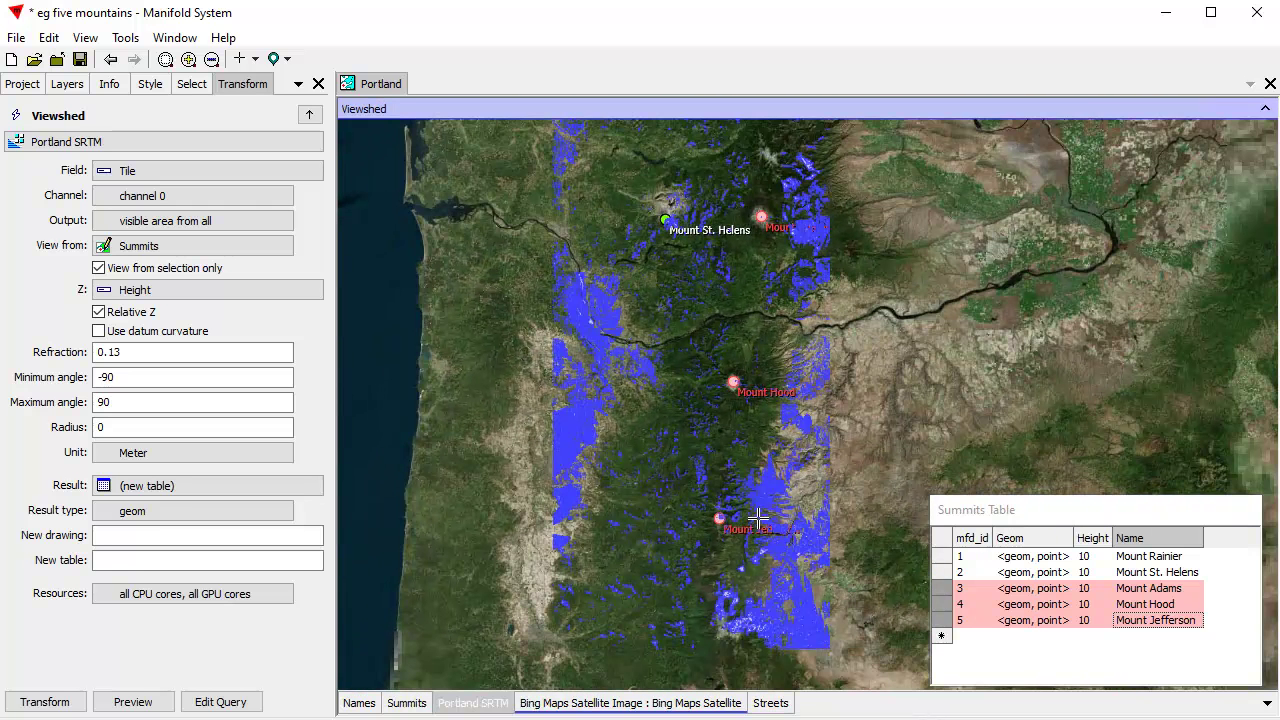
left_click_drag(548, 327, 816, 449)
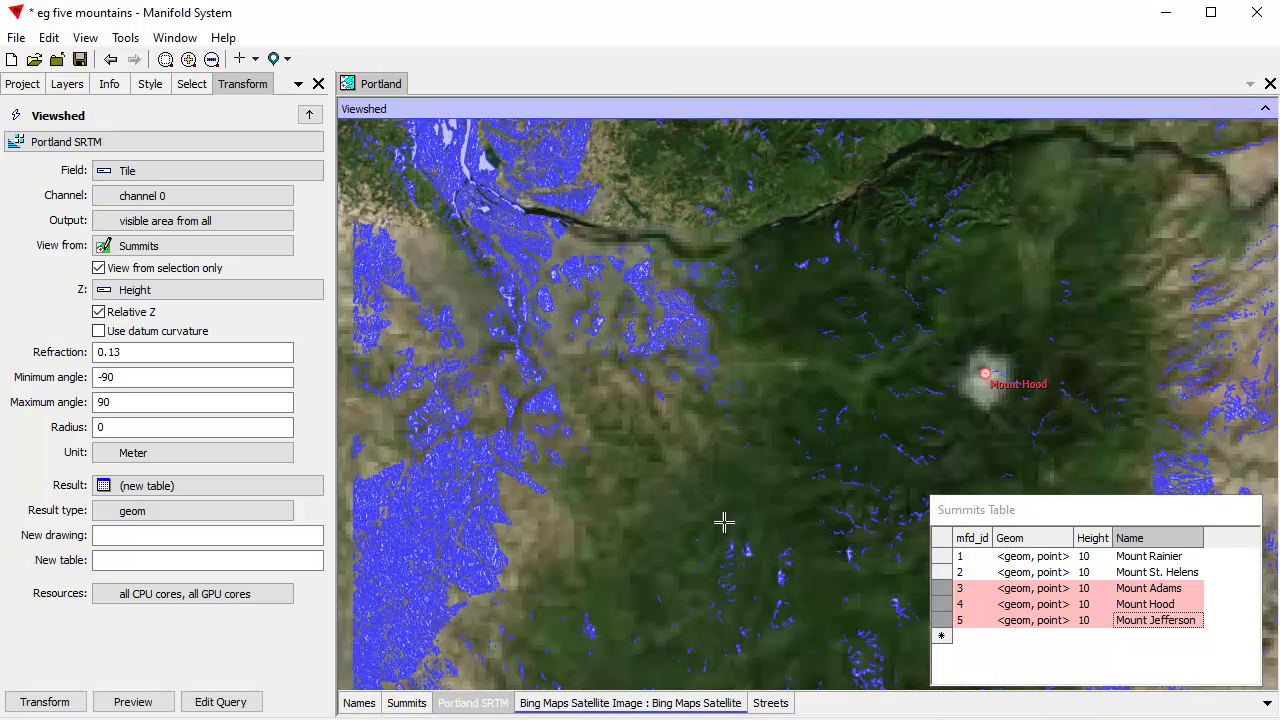
left_click_drag(786, 389, 734, 357)
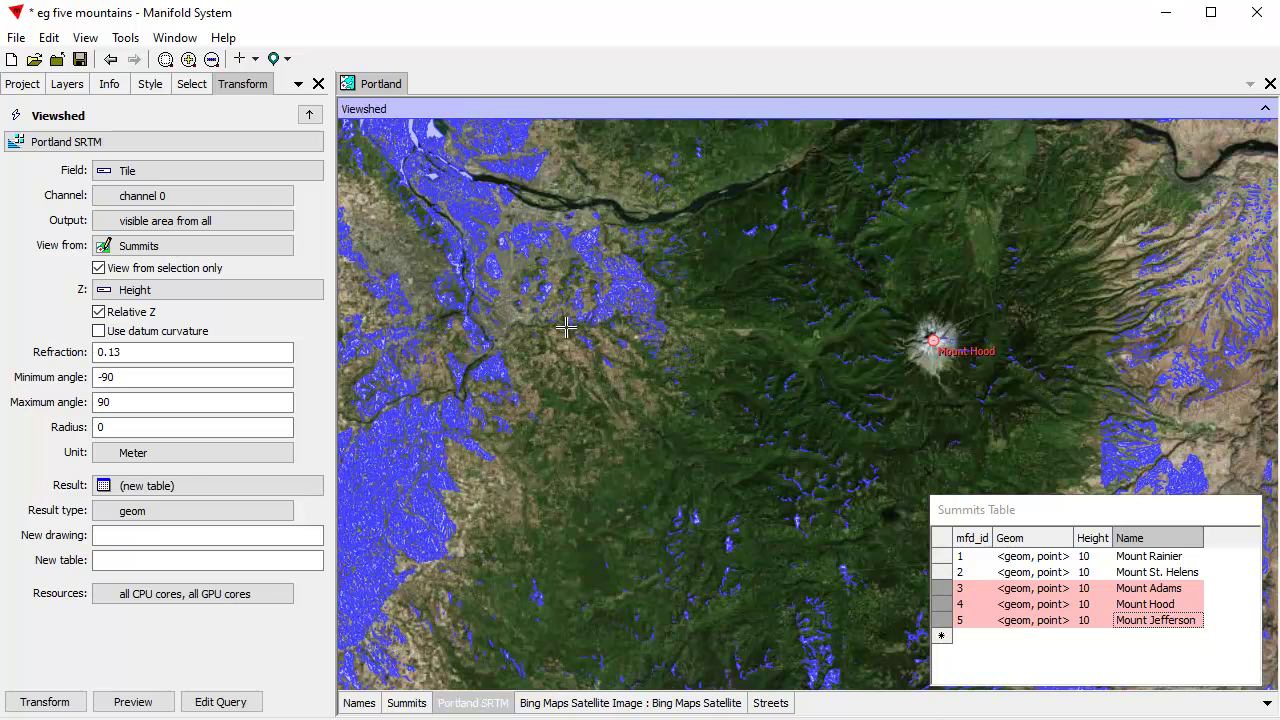
left_click_drag(538, 379, 723, 492)
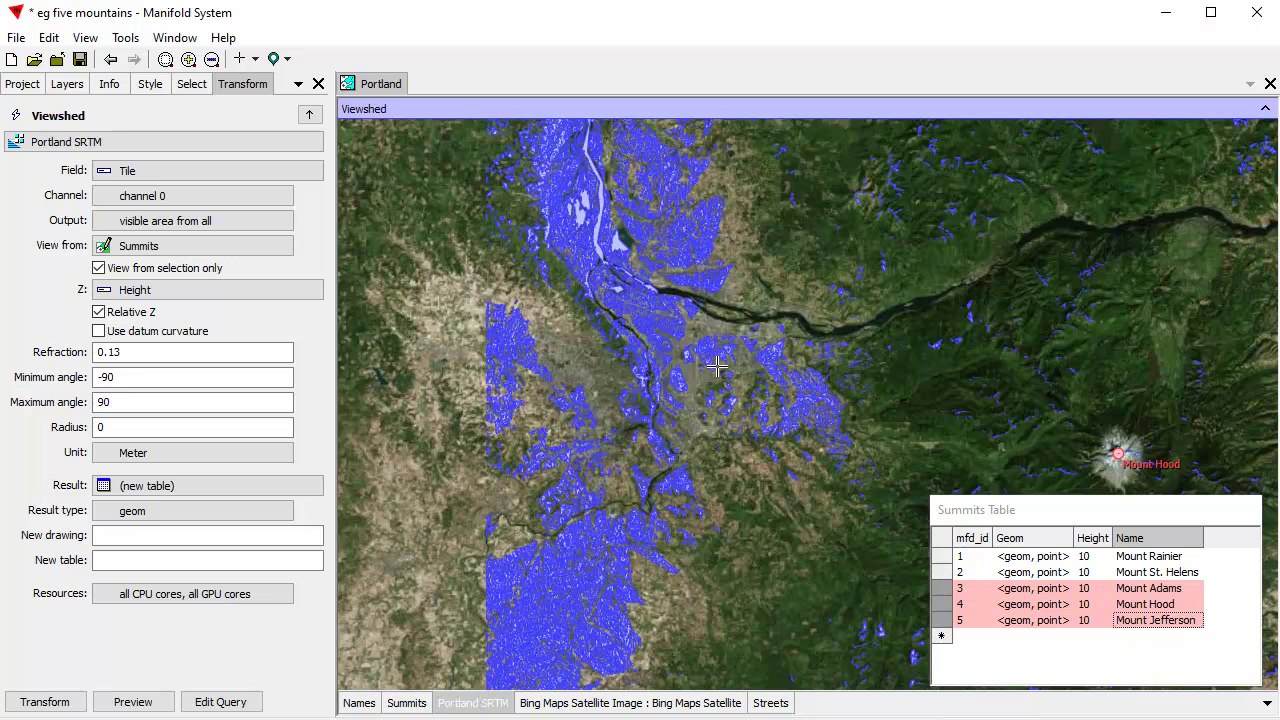
scroll(714, 367, "down", 1)
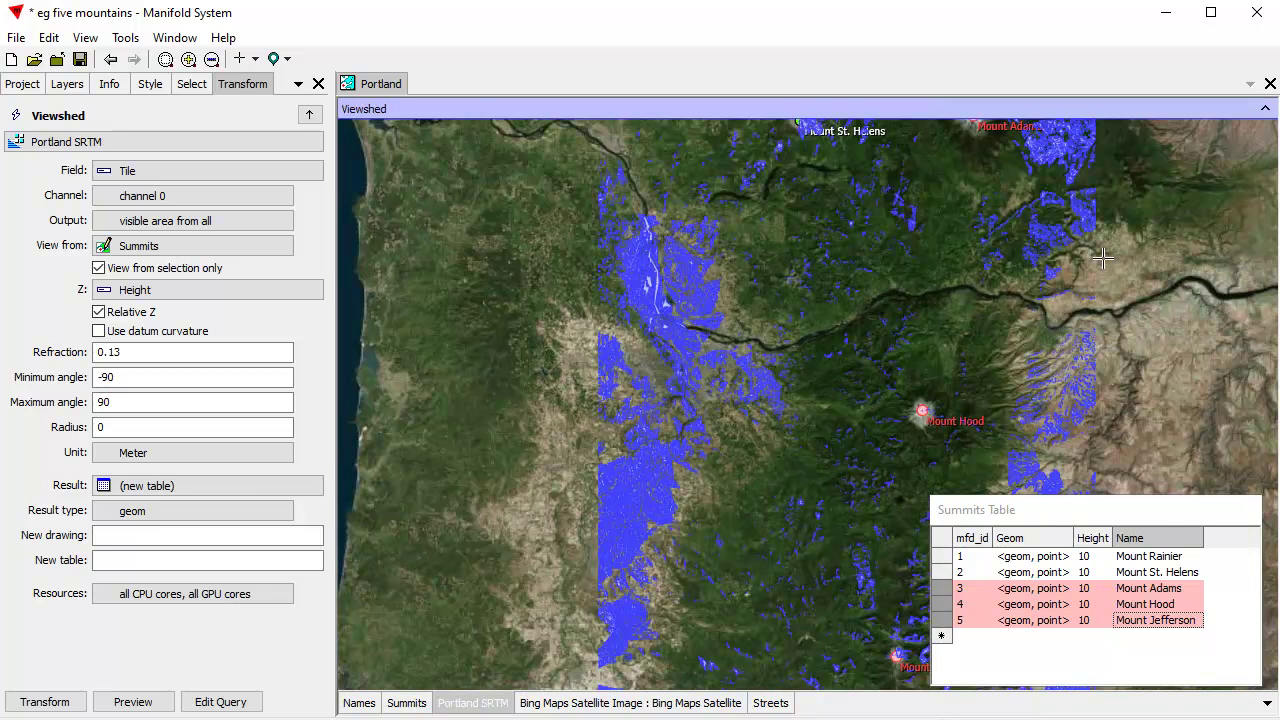
left_click(607, 703)
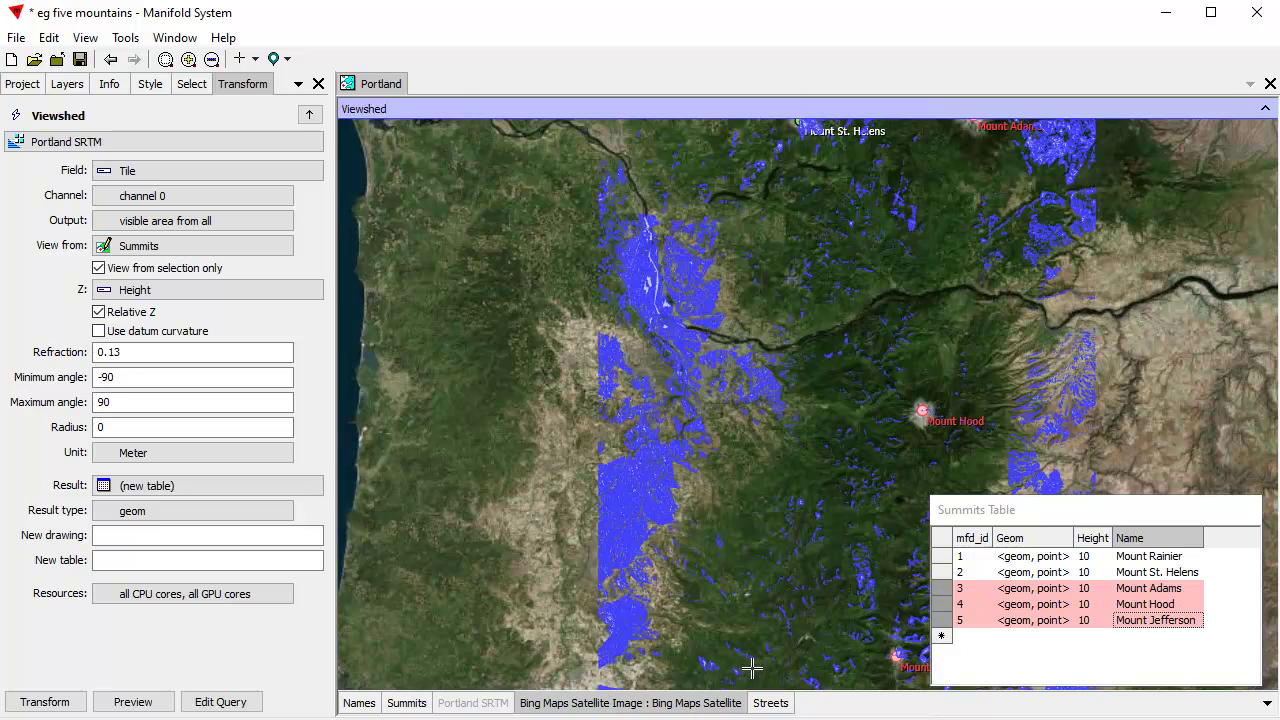
Hide the satellite image layer and examine the viewshed over the street map from Lake Oswego along the Willamette River to Gladstone
left_click(686, 706, "shift")
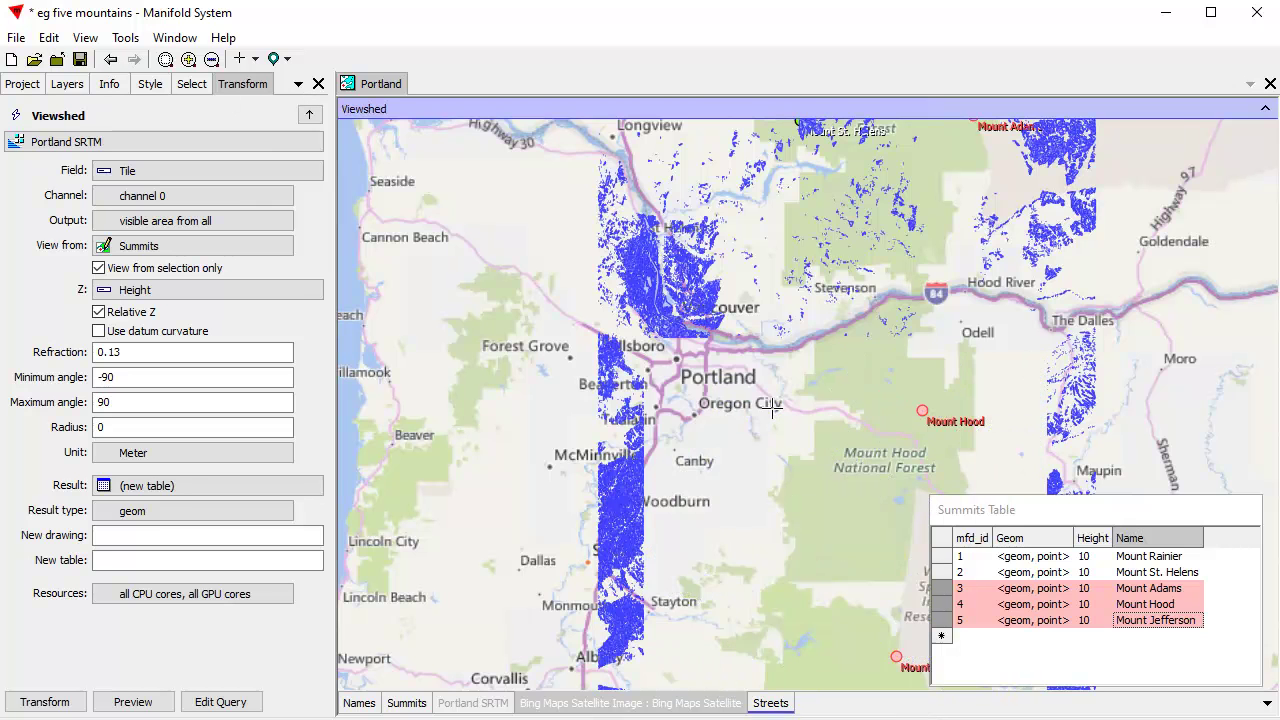
scroll(767, 397, "up", 3)
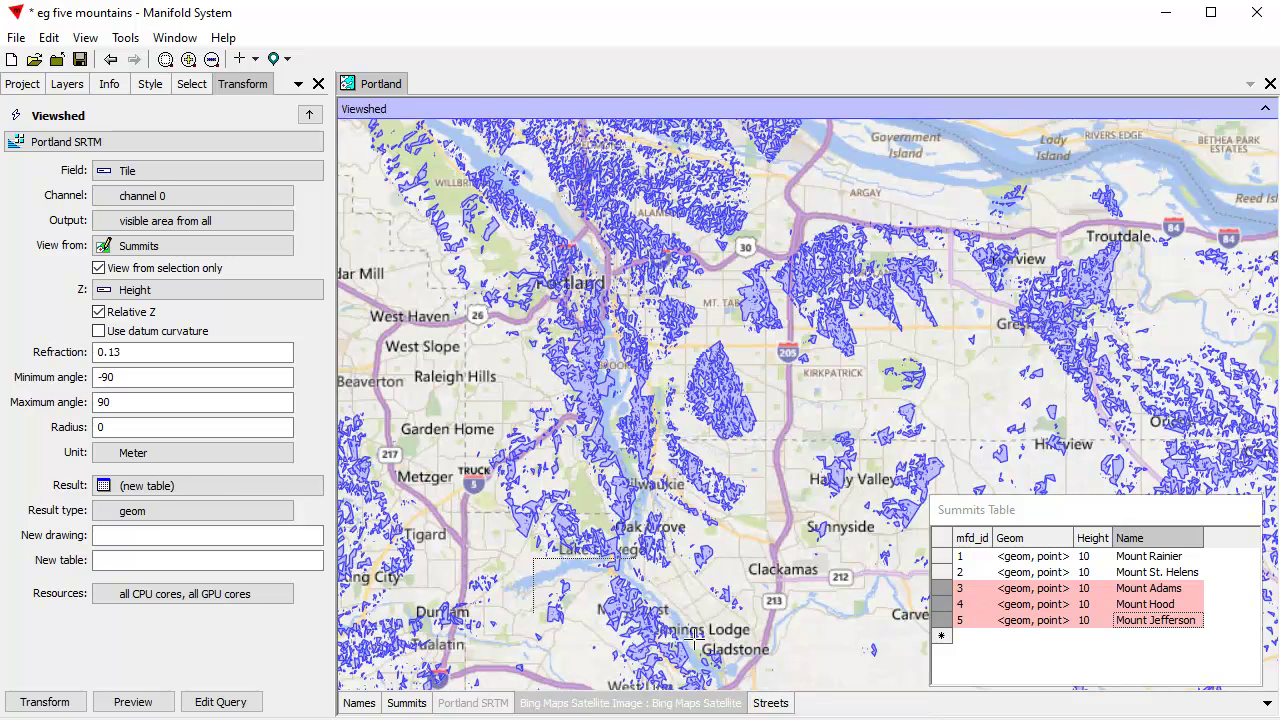
scroll(835, 512, "up", 3)
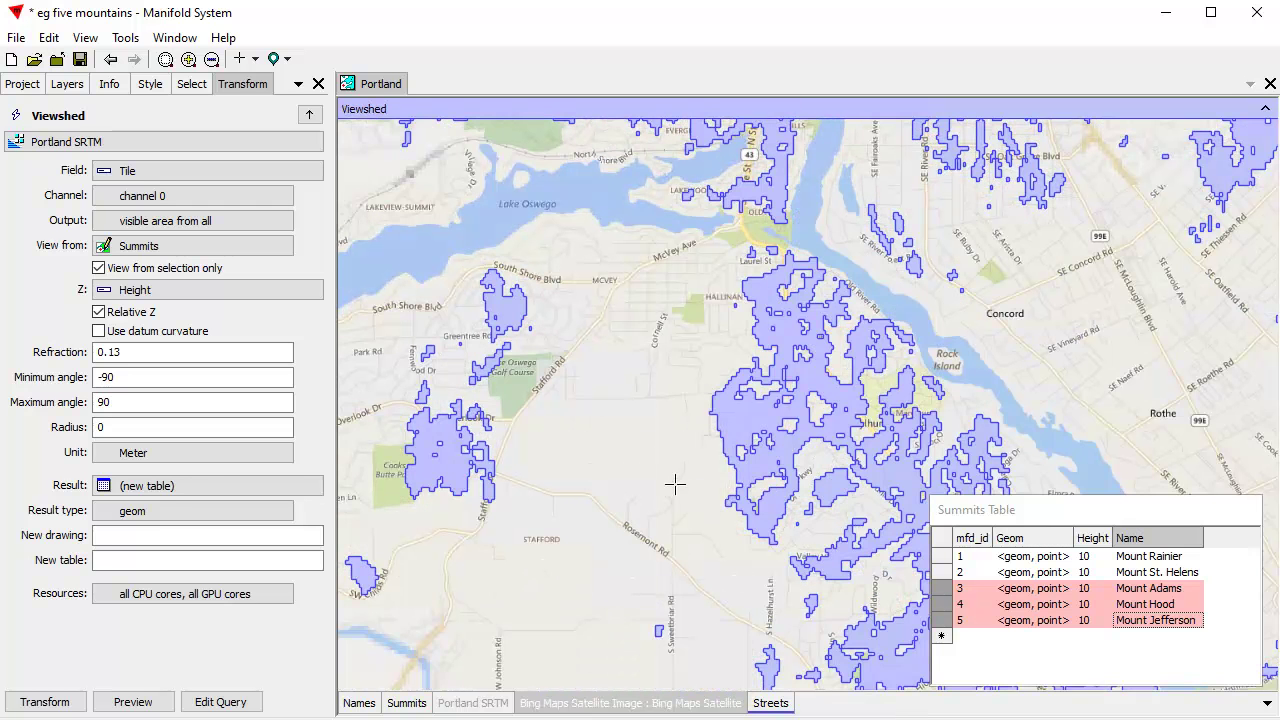
left_click_drag(686, 324, 629, 254)
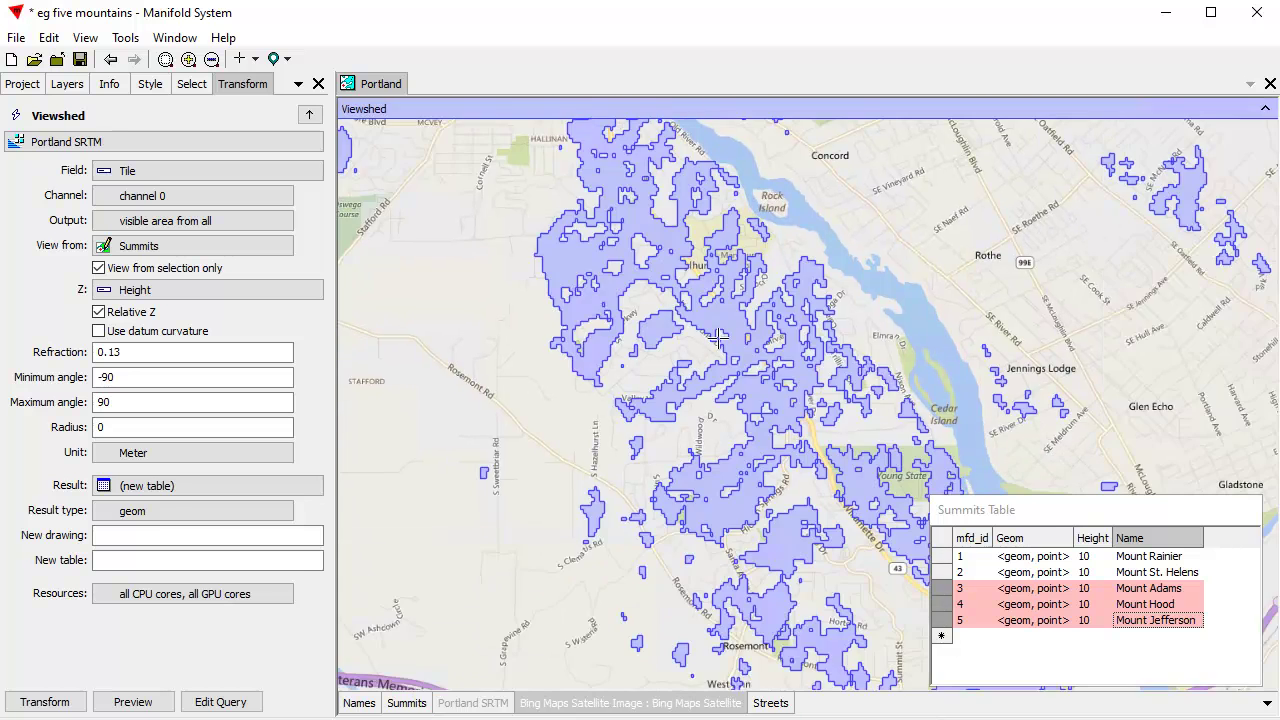
left_click_drag(815, 465, 530, 334)
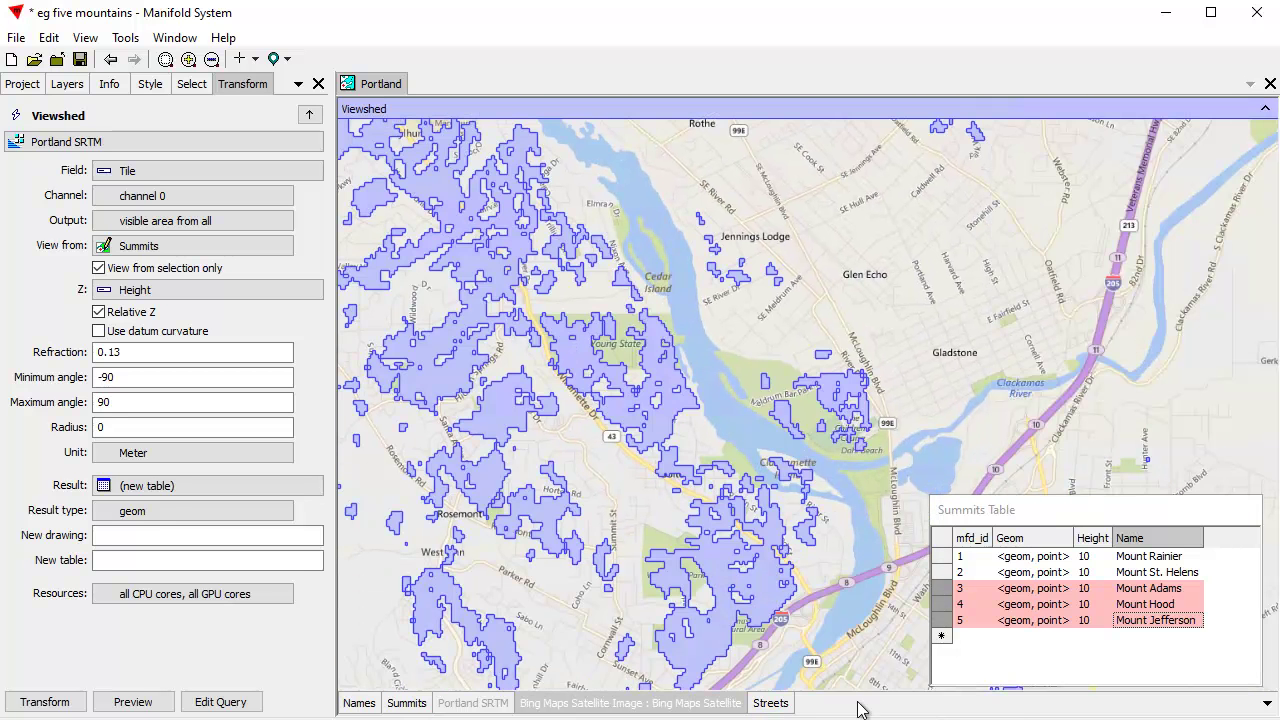
Show the project's component list in place of the Viewshed transform settings
left_click(865, 115)
left_click(186, 88)
left_click(153, 88)
left_click(110, 88)
left_click(30, 86)
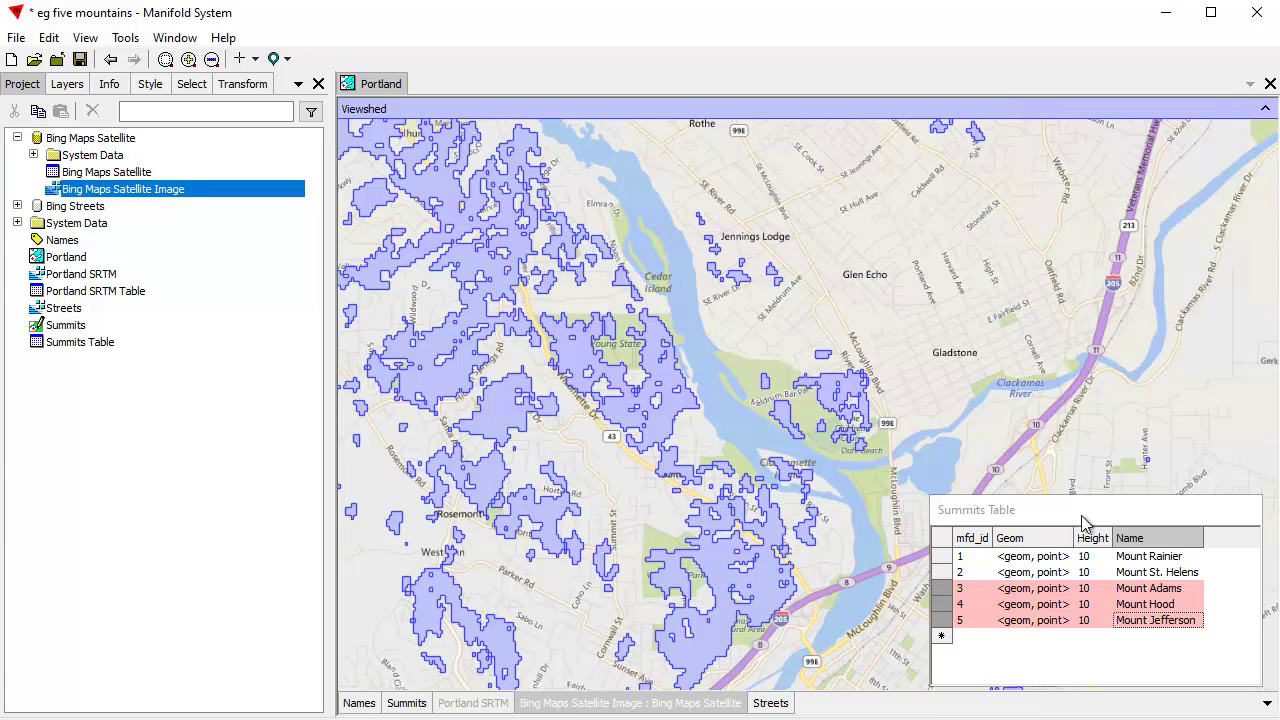
Clear the viewshed preview from the Portland map, keeping the Summits table open
left_click(1011, 640)
left_click(1115, 667)
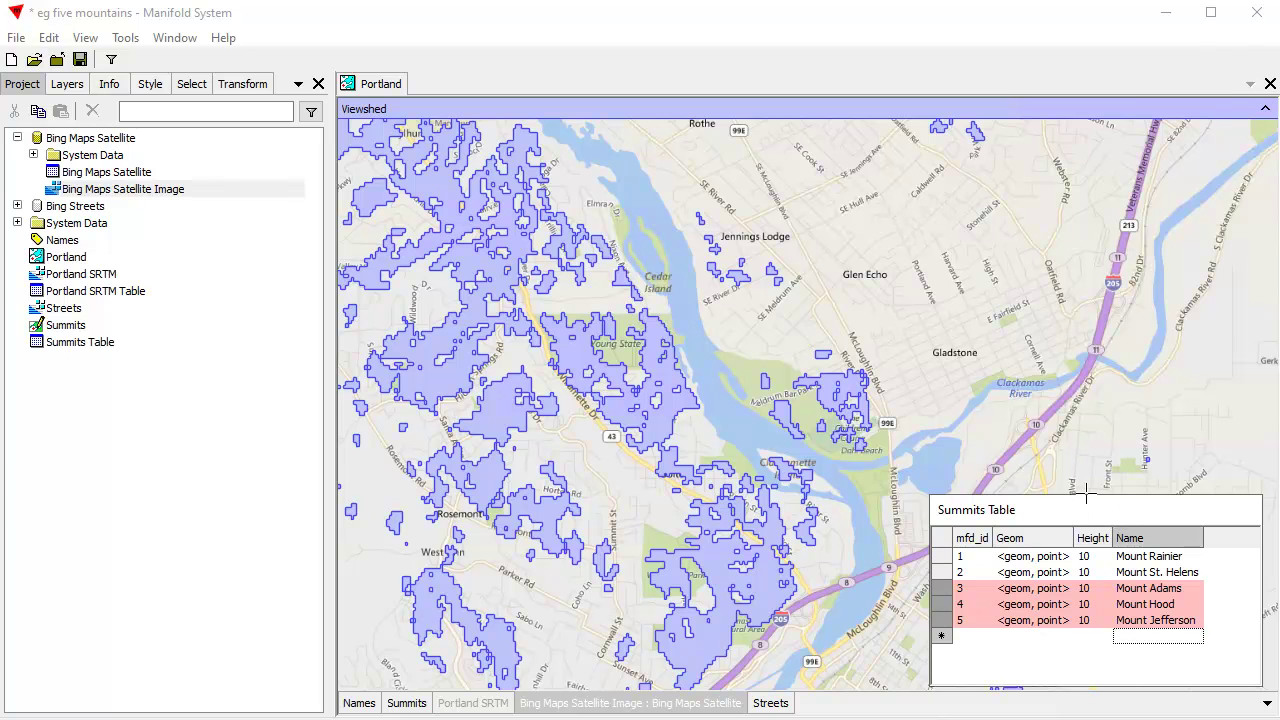
left_click(766, 113)
left_click(824, 212)
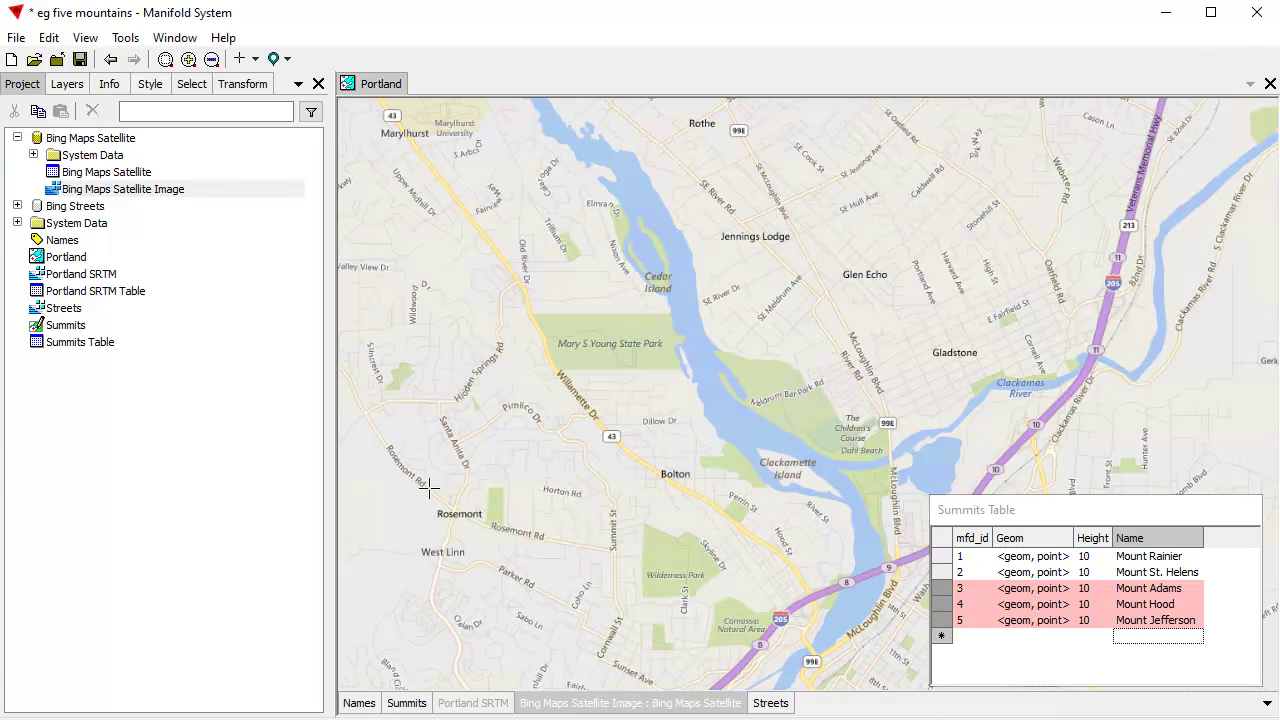